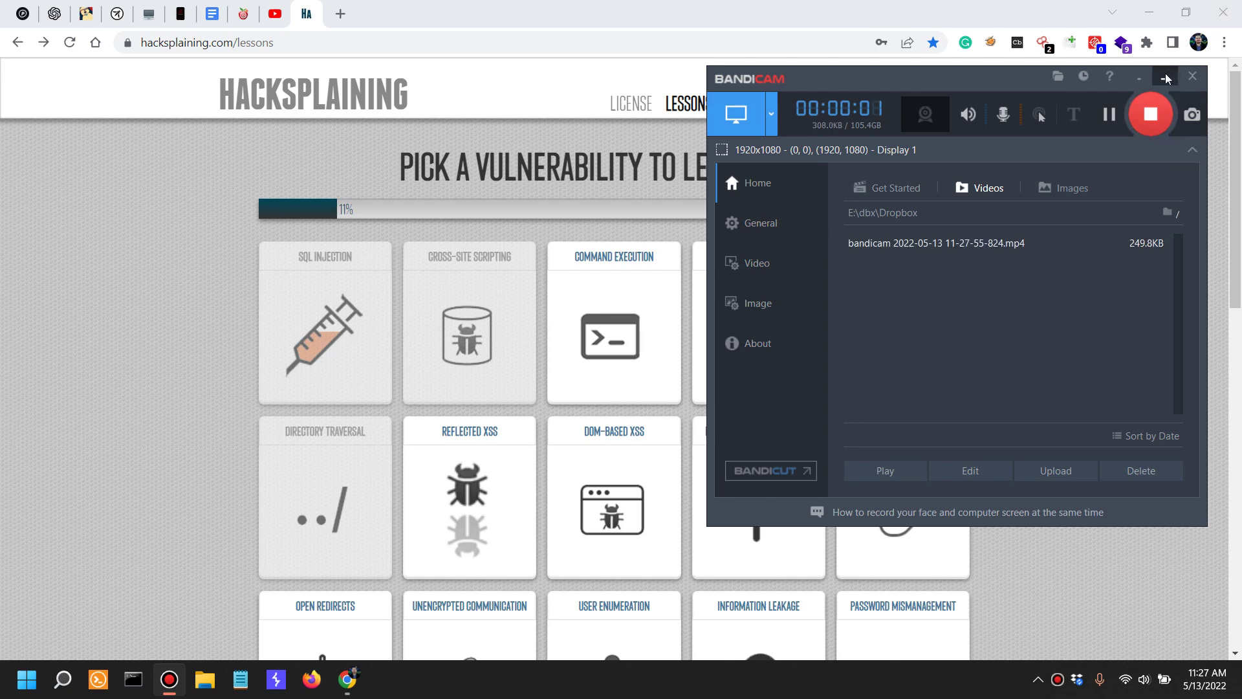
- Minimize the Bandicam recorder window to reveal the Hacksplaining lessons grid
{"action": "left_click", "coordinate": [1166, 78]}
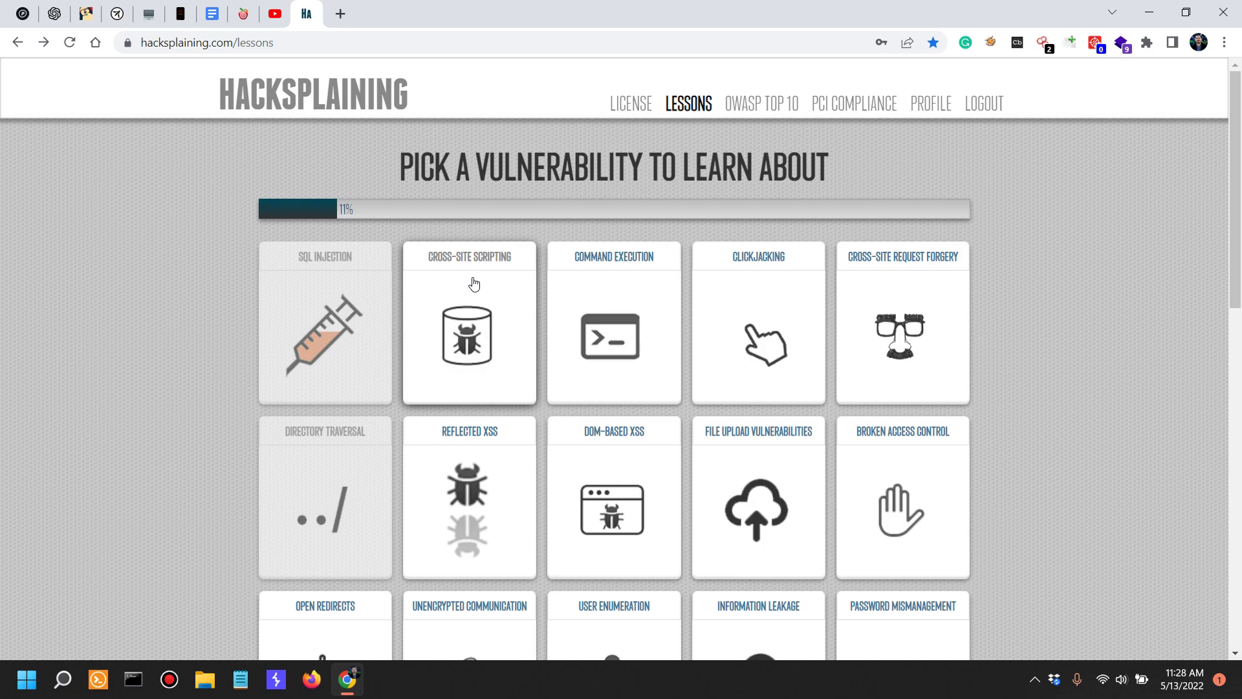
- Preview the Cross-Site Scripting and SQL Injection lesson choices, closing each dialog
{"action": "left_click", "coordinate": [477, 285]}
{"action": "left_click", "coordinate": [192, 274]}
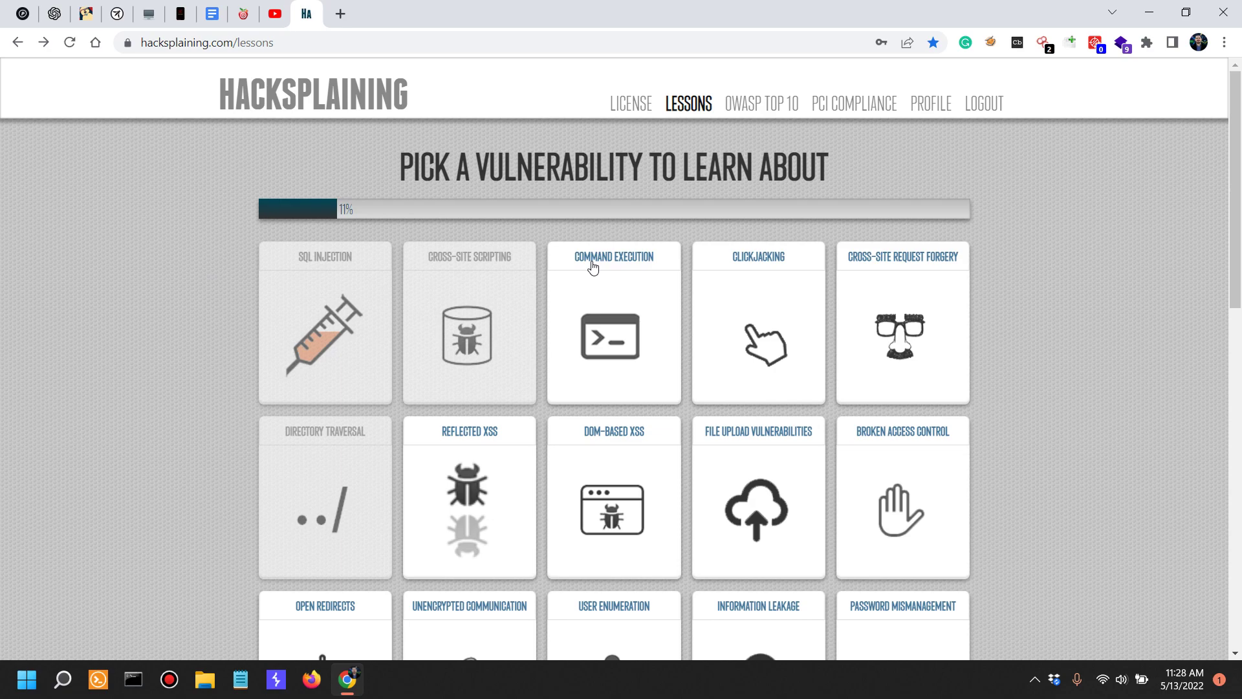
{"action": "left_click", "coordinate": [313, 308]}
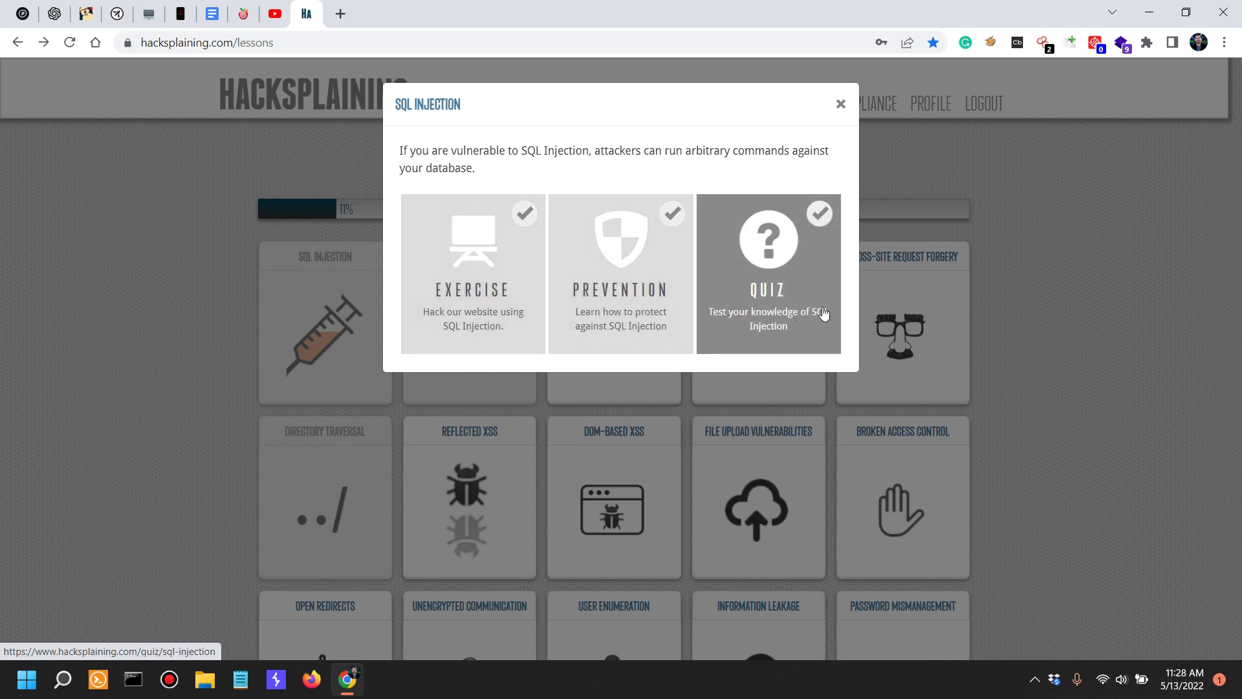
{"action": "left_click", "coordinate": [843, 106]}
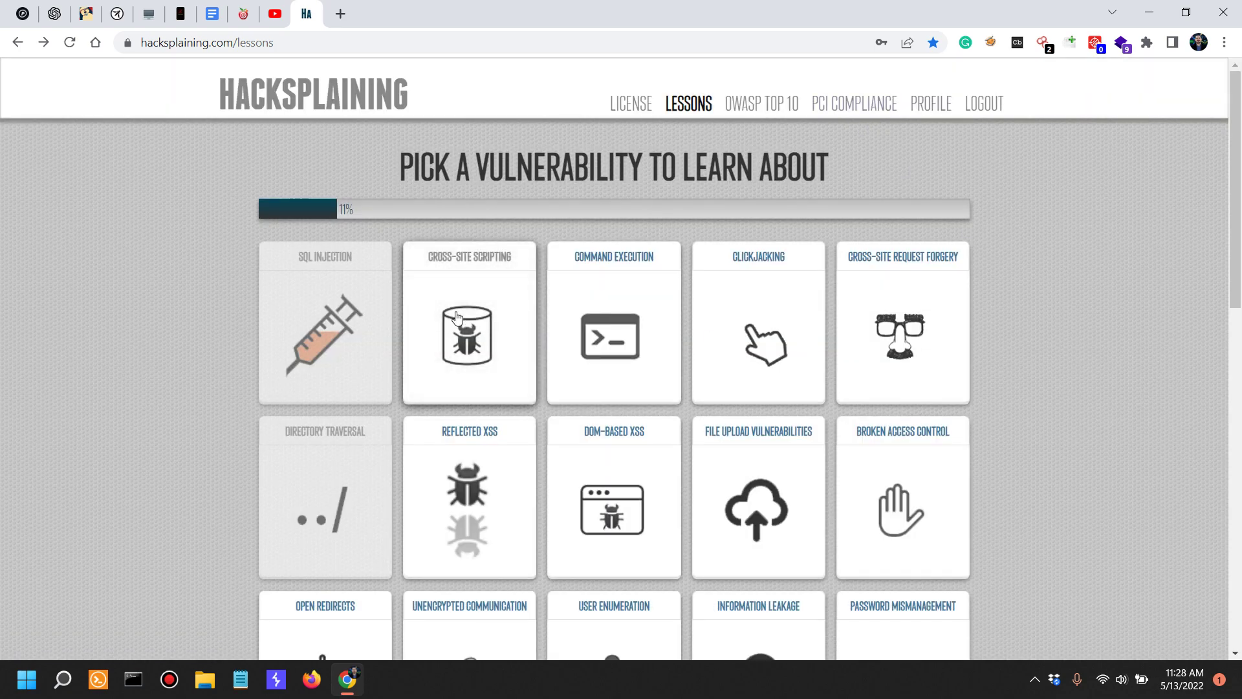
- Reopen the Cross-Site Scripting lesson choices and start its Exercise
{"action": "left_click", "coordinate": [471, 343]}
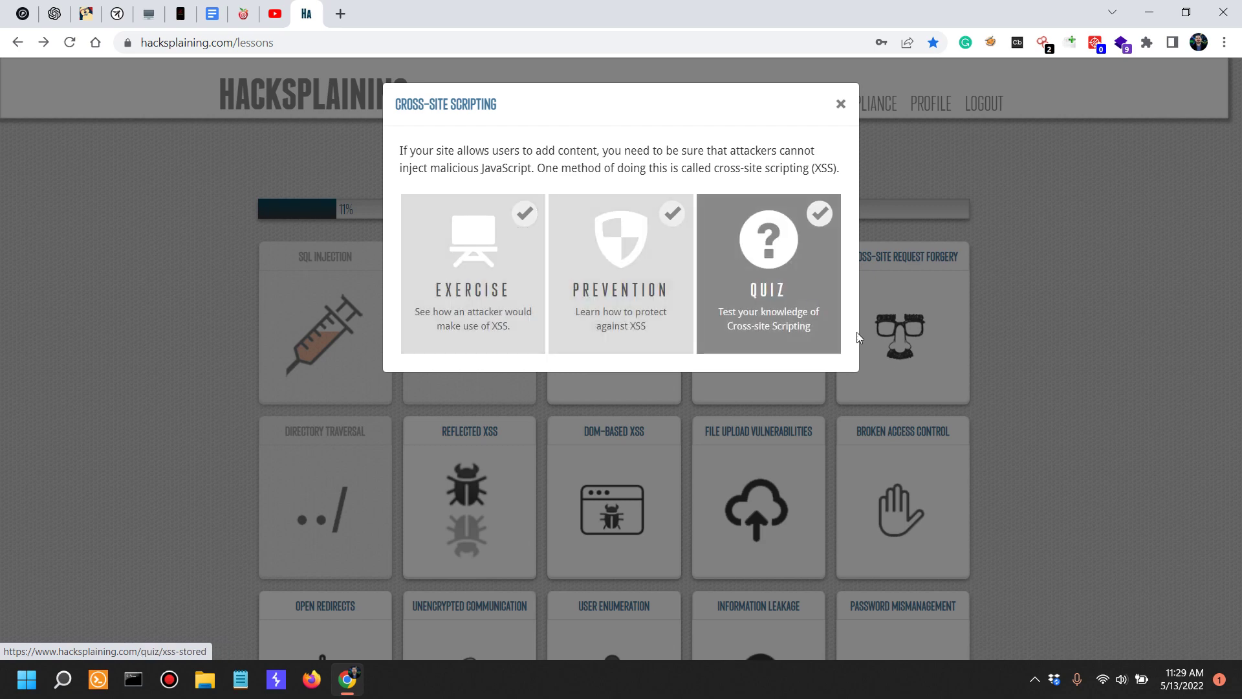
{"action": "left_click", "coordinate": [447, 254]}
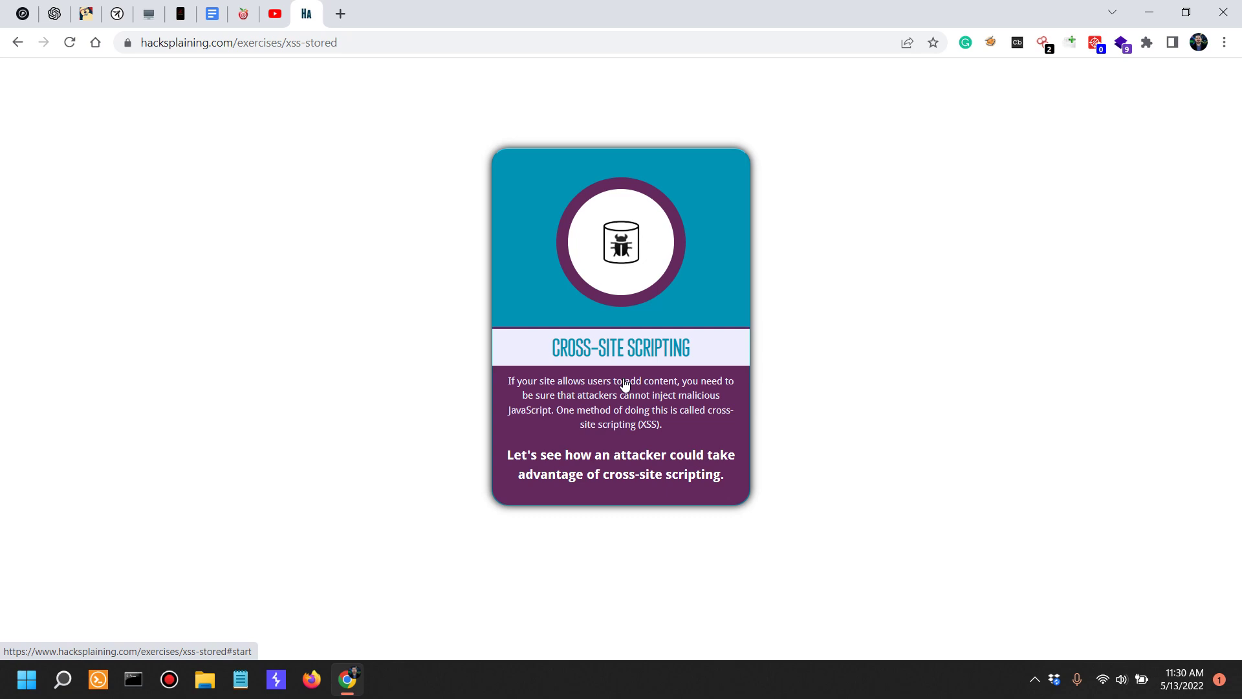
{"action": "left_click", "coordinate": [612, 321]}
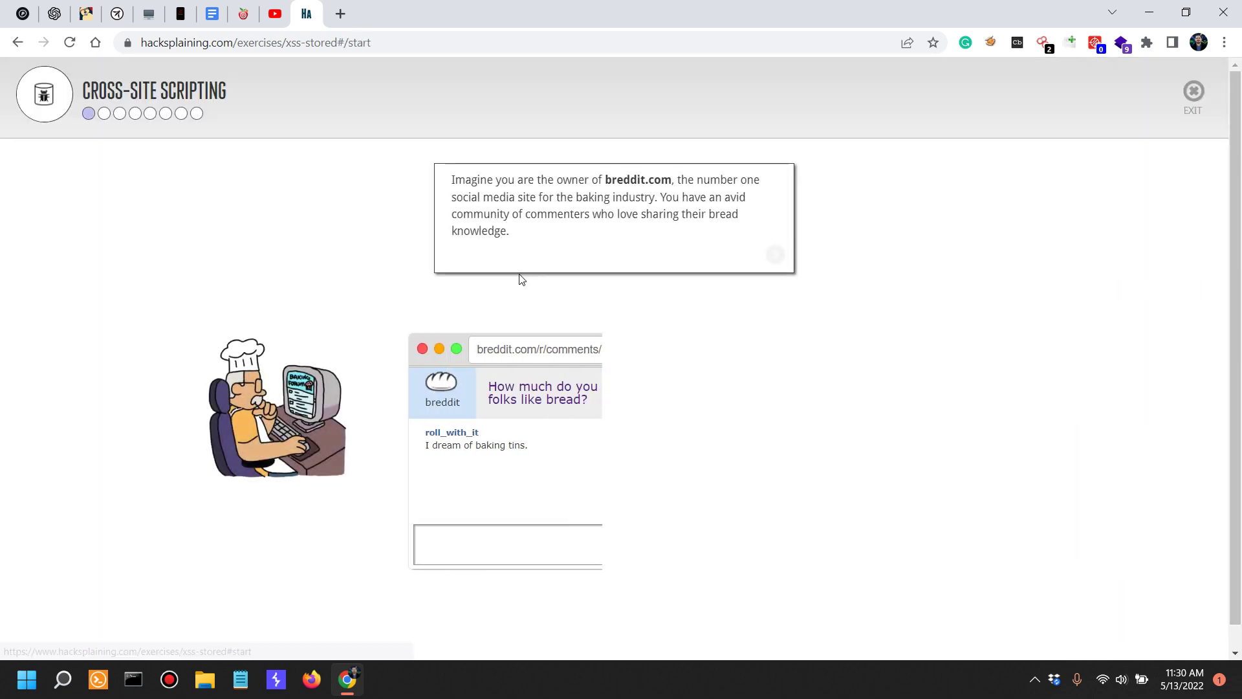
{"action": "left_click", "coordinate": [1200, 670]}
{"action": "left_click", "coordinate": [1197, 131]}
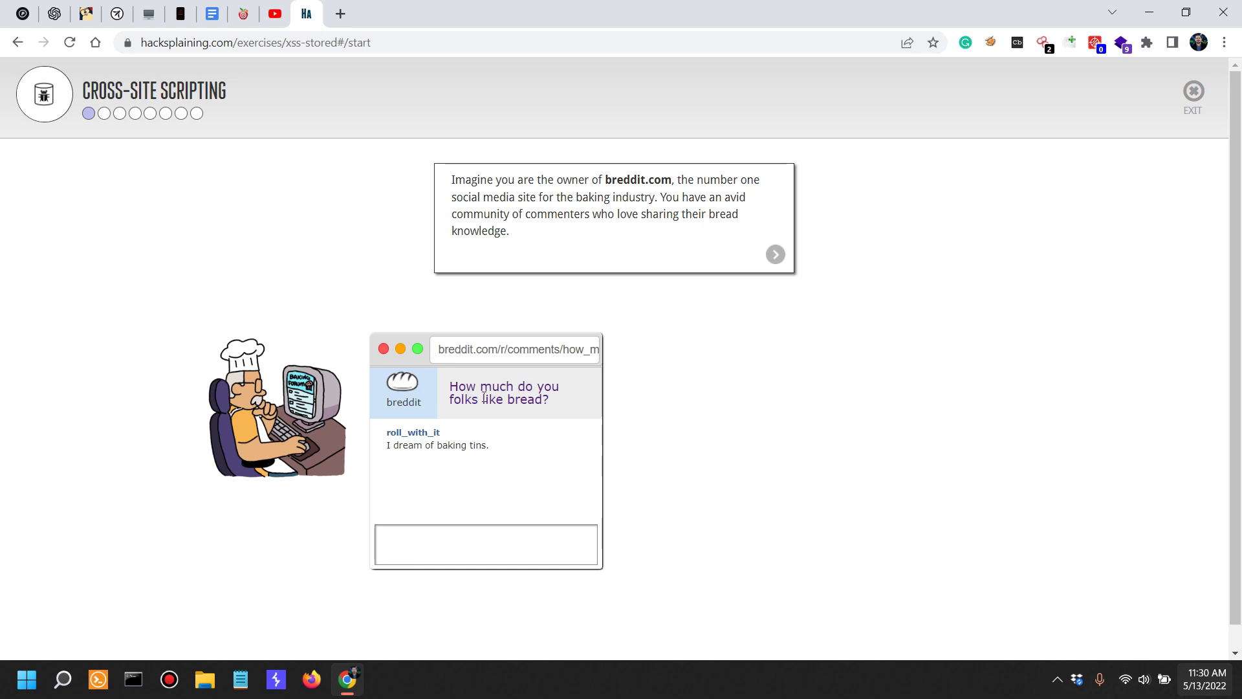
{"action": "left_click_drag", "start_coordinate": [485, 397], "coordinate": [553, 403]}
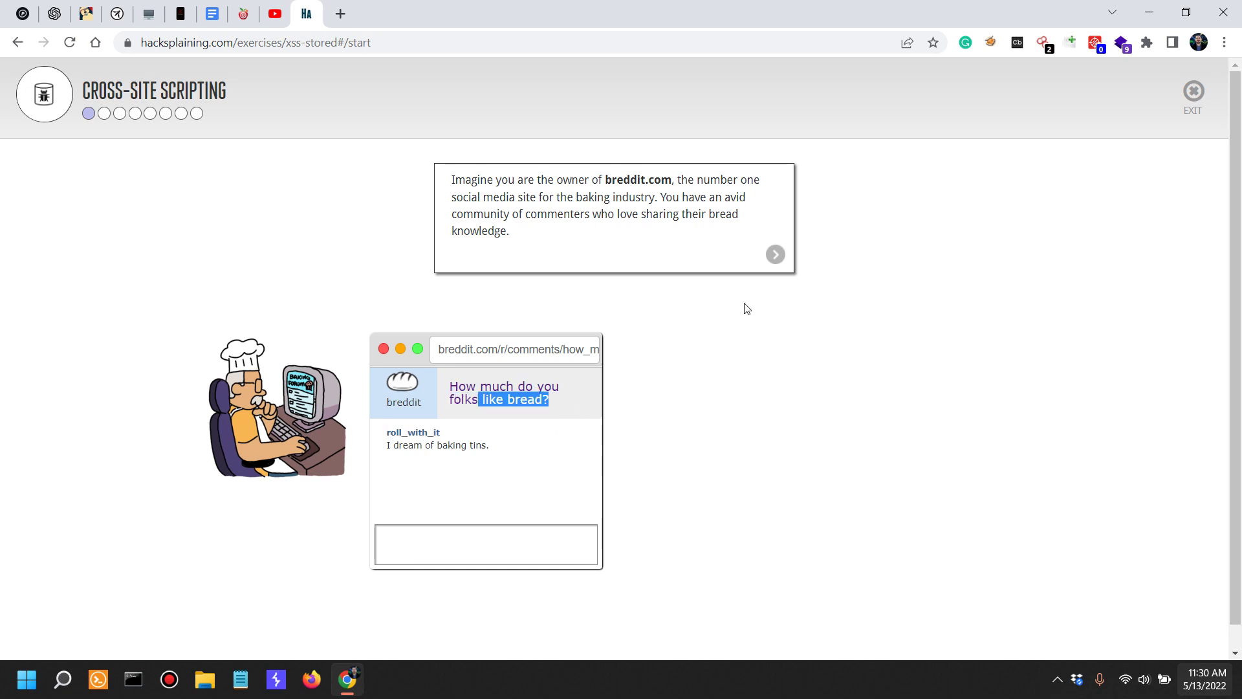
{"action": "left_click", "coordinate": [518, 508]}
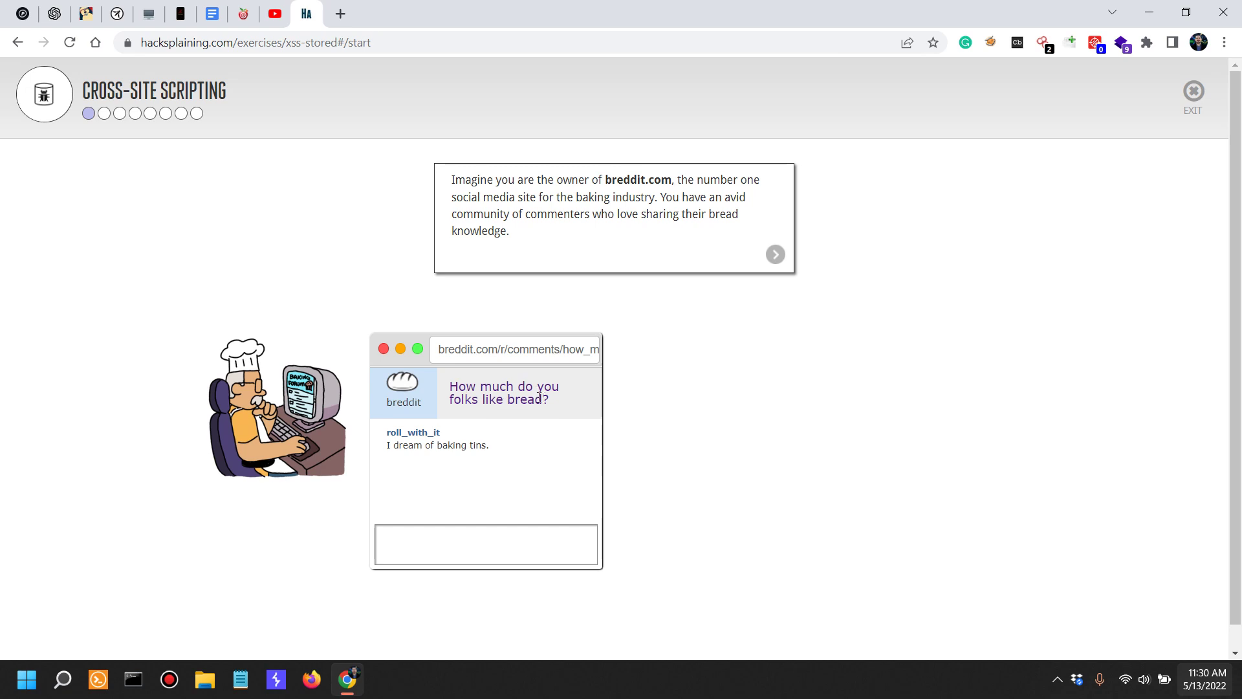
{"action": "left_click_drag", "start_coordinate": [540, 397], "coordinate": [452, 394]}
{"action": "left_click_drag", "start_coordinate": [551, 405], "coordinate": [452, 387]}
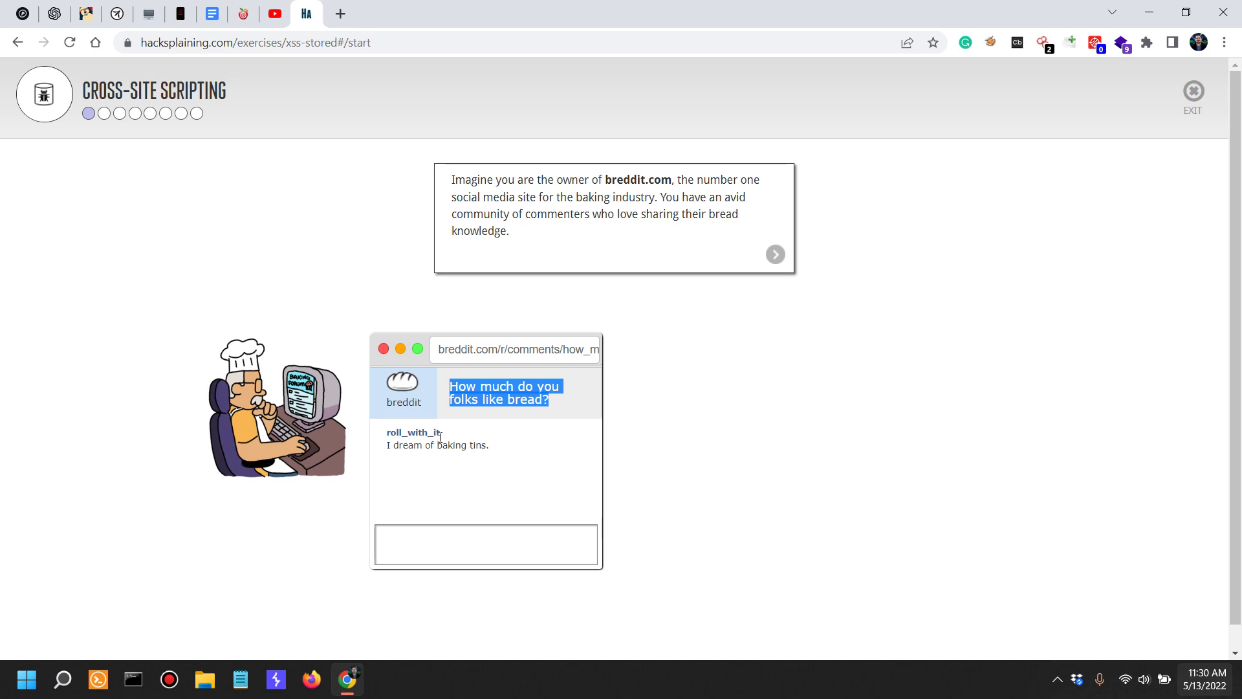
{"action": "left_click", "coordinate": [459, 445]}
{"action": "left_click_drag", "start_coordinate": [483, 445], "coordinate": [396, 434]}
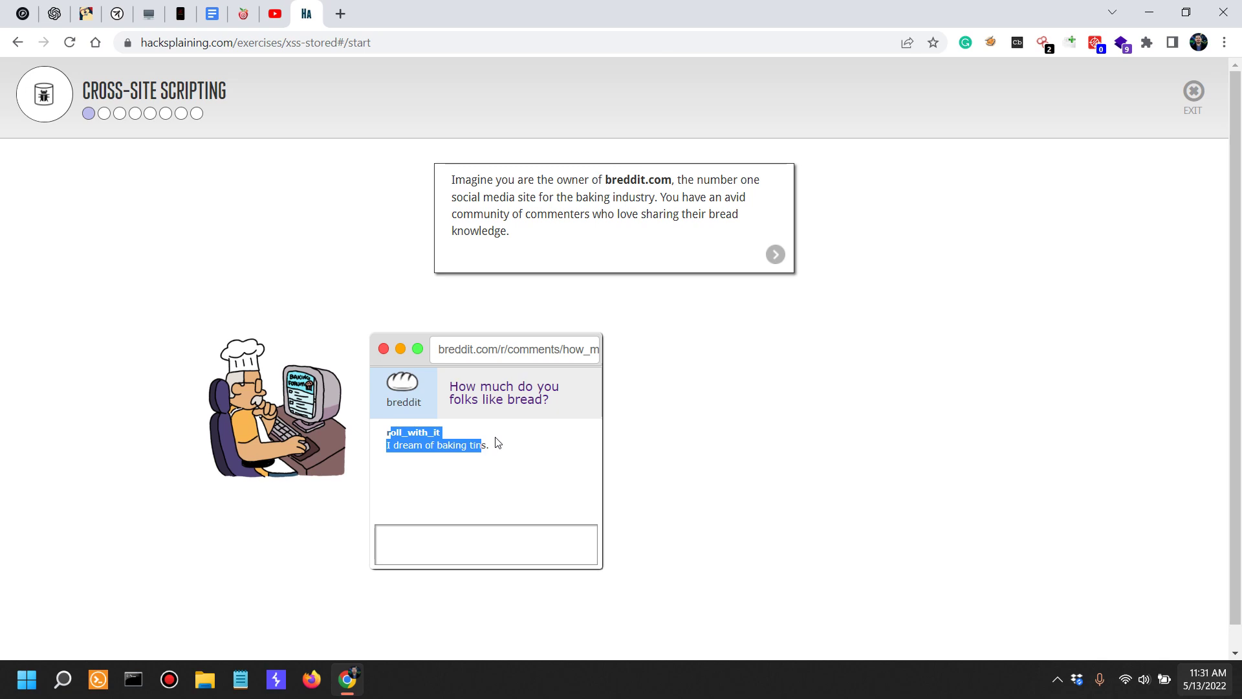
{"action": "left_click", "coordinate": [543, 465]}
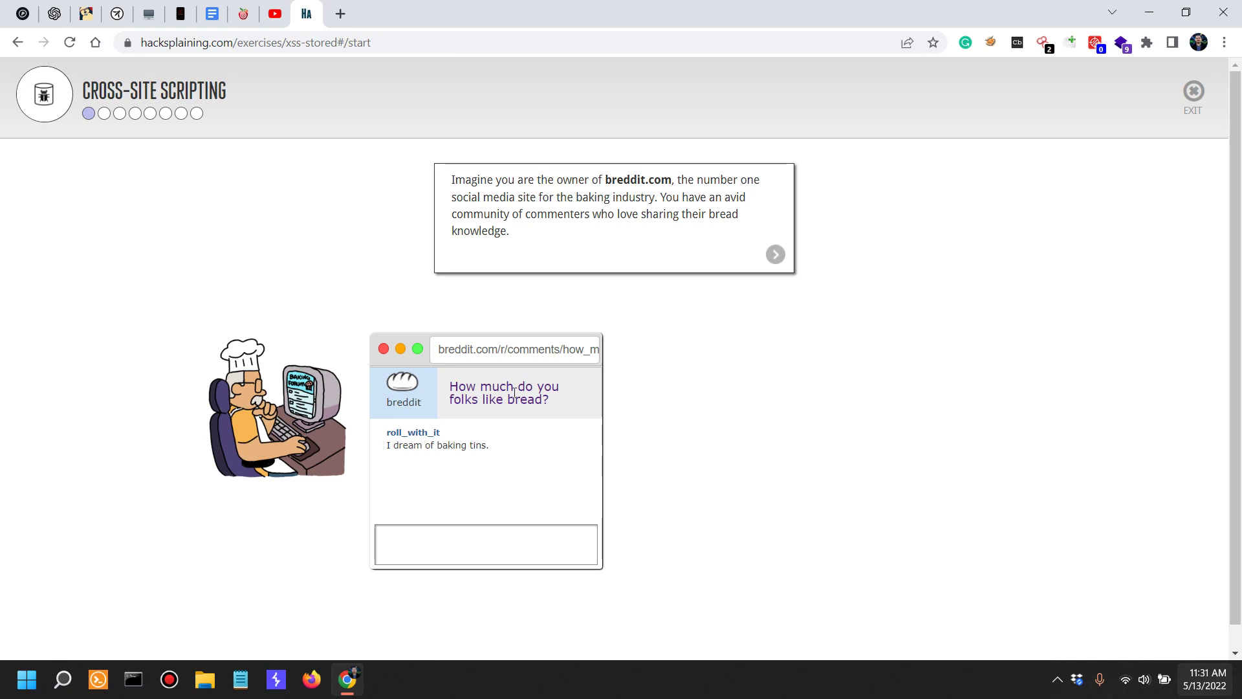
{"action": "left_click_drag", "start_coordinate": [519, 346], "coordinate": [554, 360]}
{"action": "double_click", "coordinate": [573, 350]}
{"action": "triple_click", "coordinate": [573, 350]}
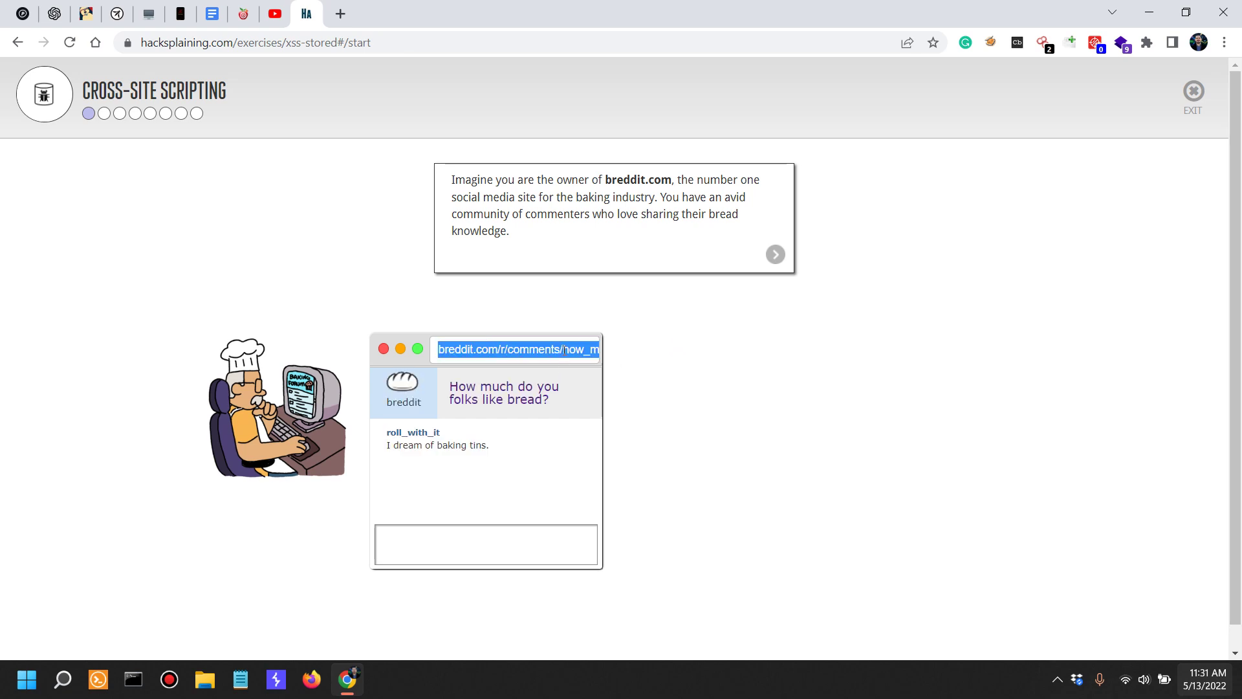
- Advance to the hackers step and highlight the duck comment in both breddit views
{"action": "left_click", "coordinate": [776, 255]}
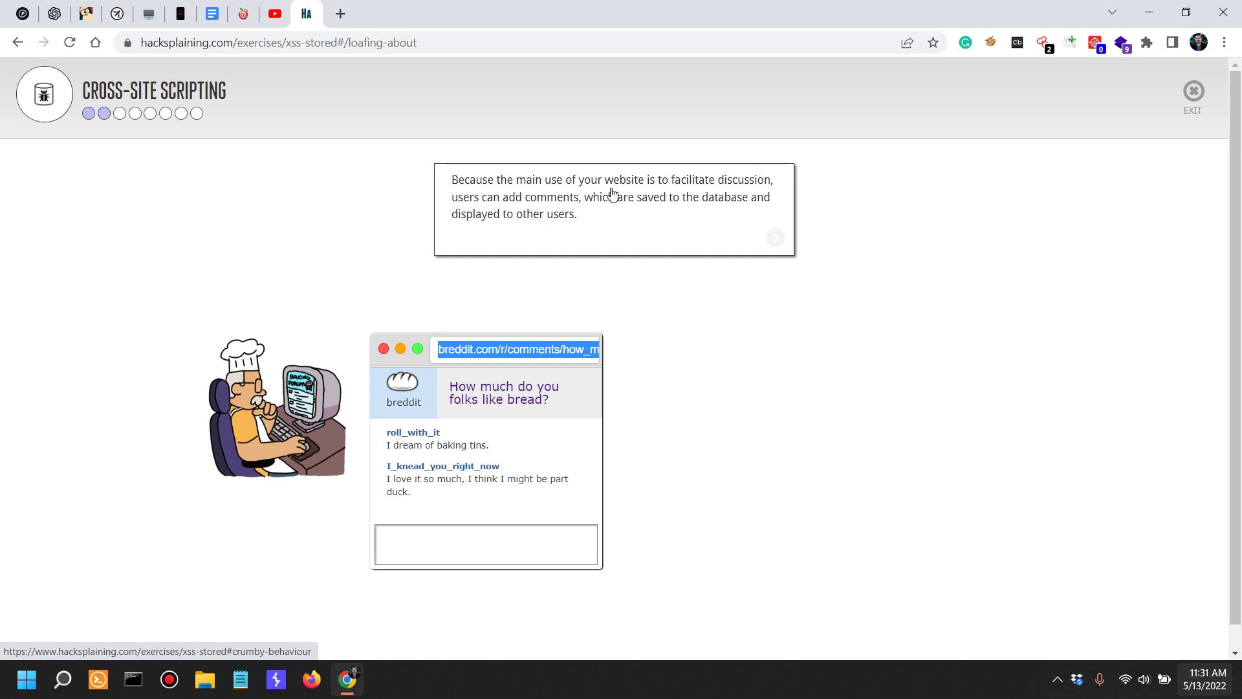
{"action": "left_click", "coordinate": [638, 190]}
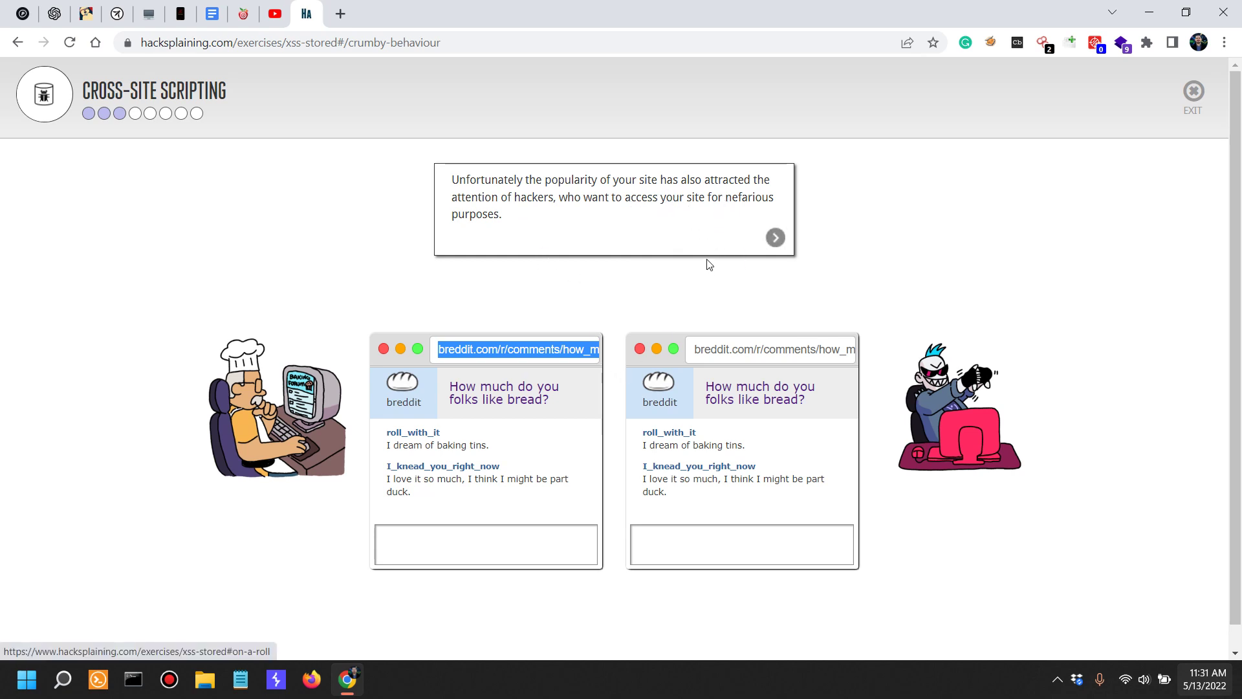
{"action": "left_click_drag", "start_coordinate": [687, 481], "coordinate": [744, 466]}
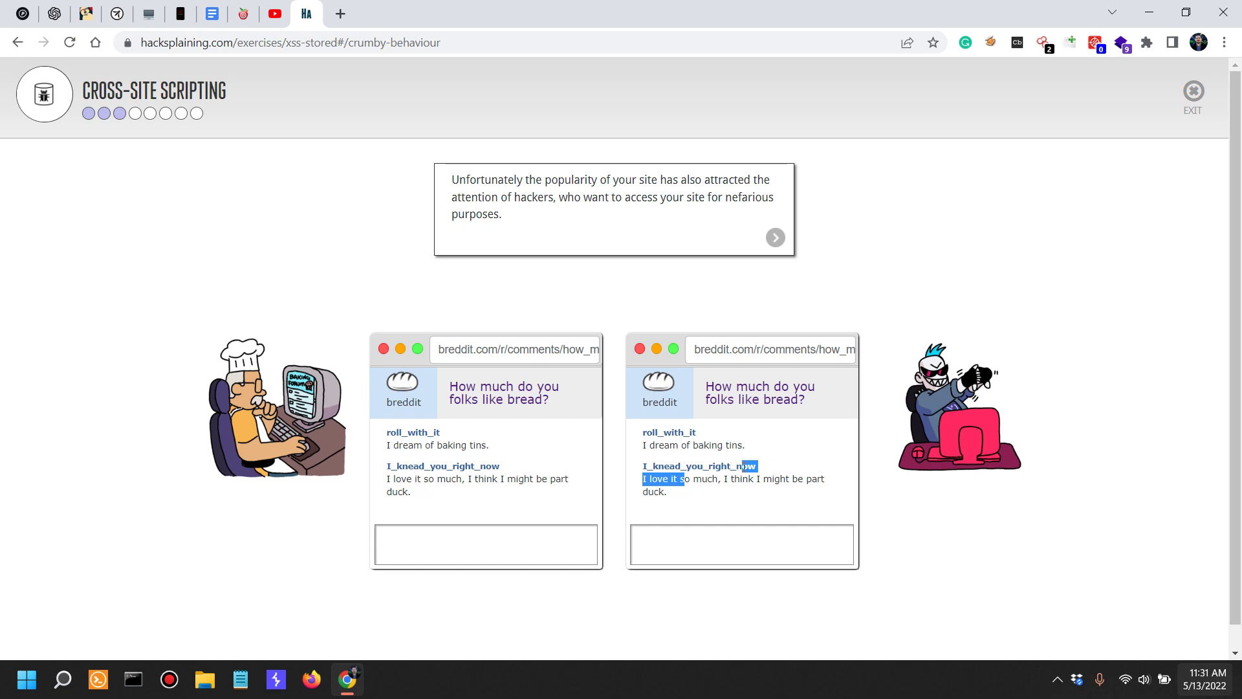
{"action": "left_click_drag", "start_coordinate": [387, 478], "coordinate": [513, 477]}
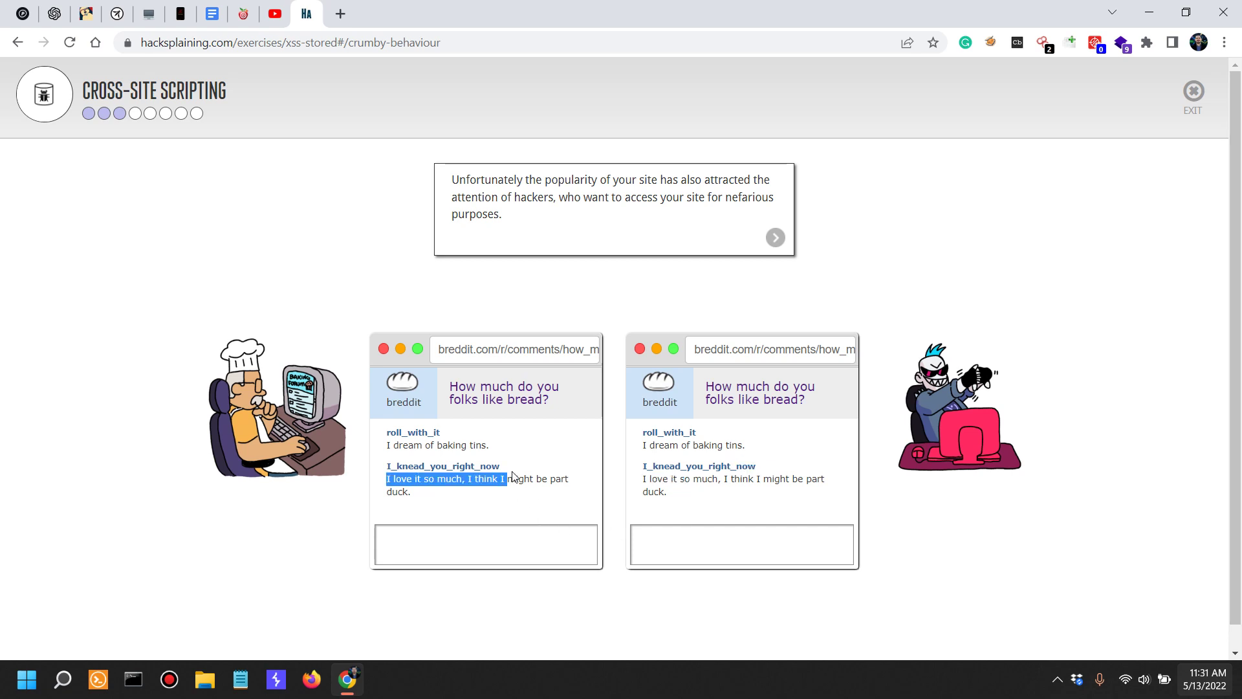
{"action": "left_click", "coordinate": [698, 534]}
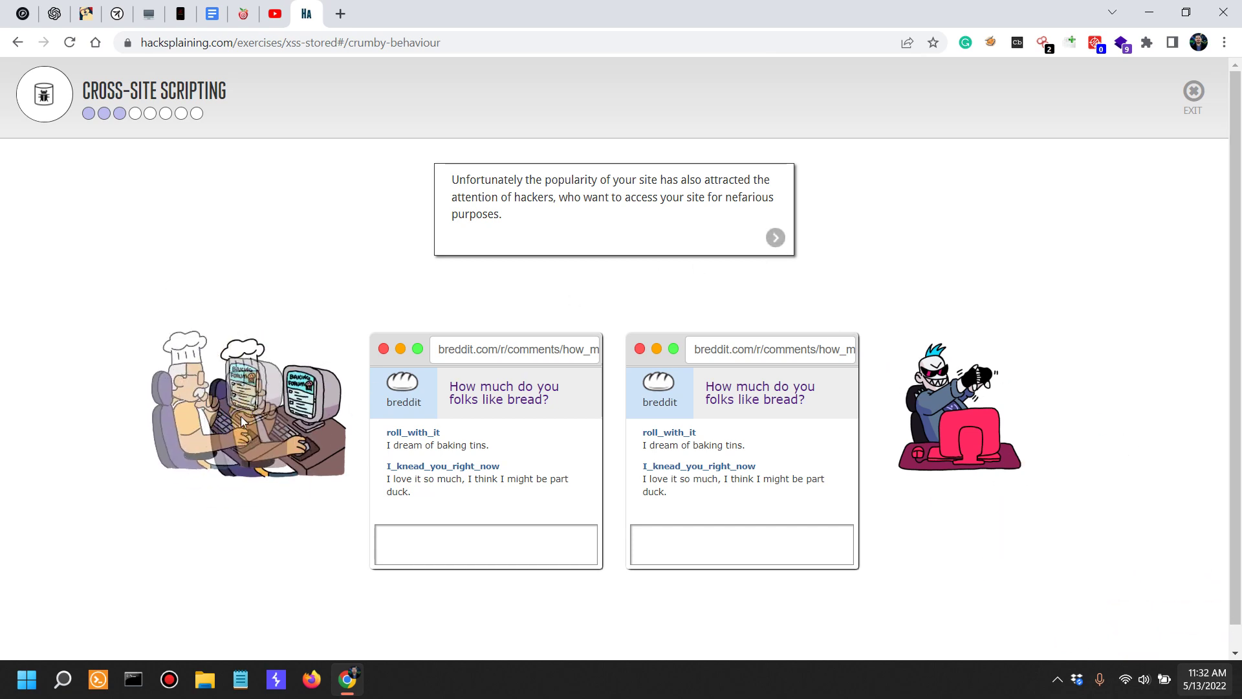
- Move through the JavaScript injection explanation to Mal's injection step
{"action": "left_click", "coordinate": [774, 239]}
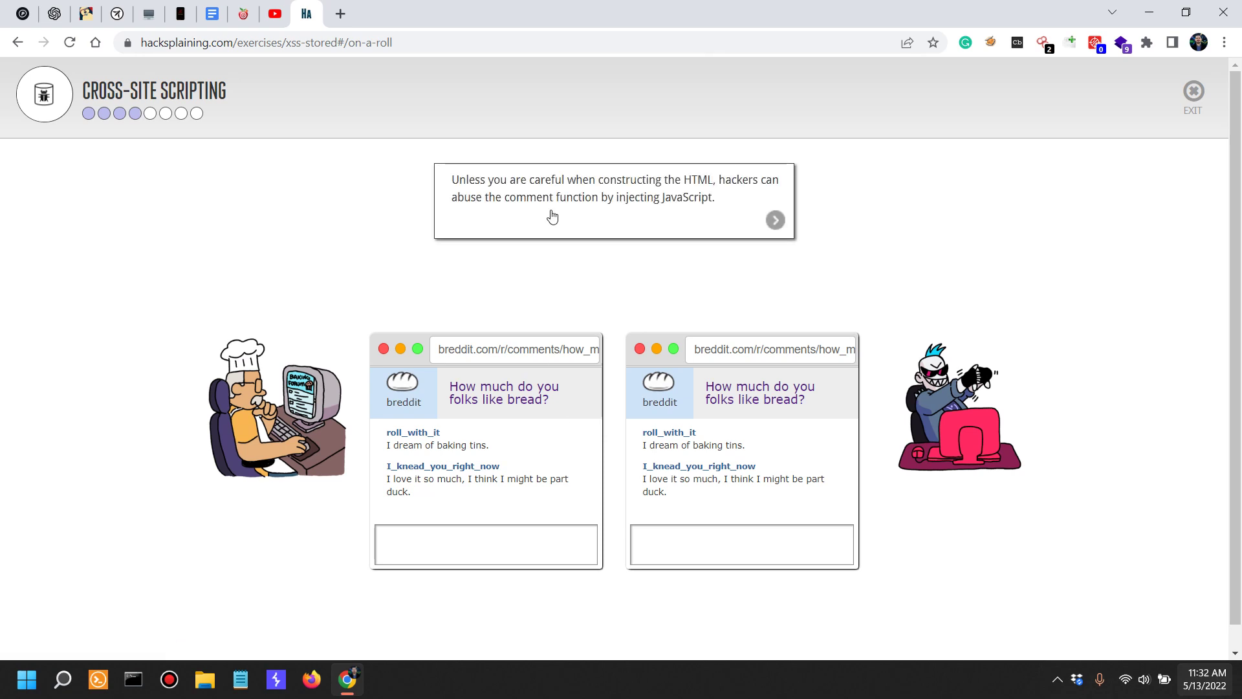
{"action": "left_click", "coordinate": [651, 191]}
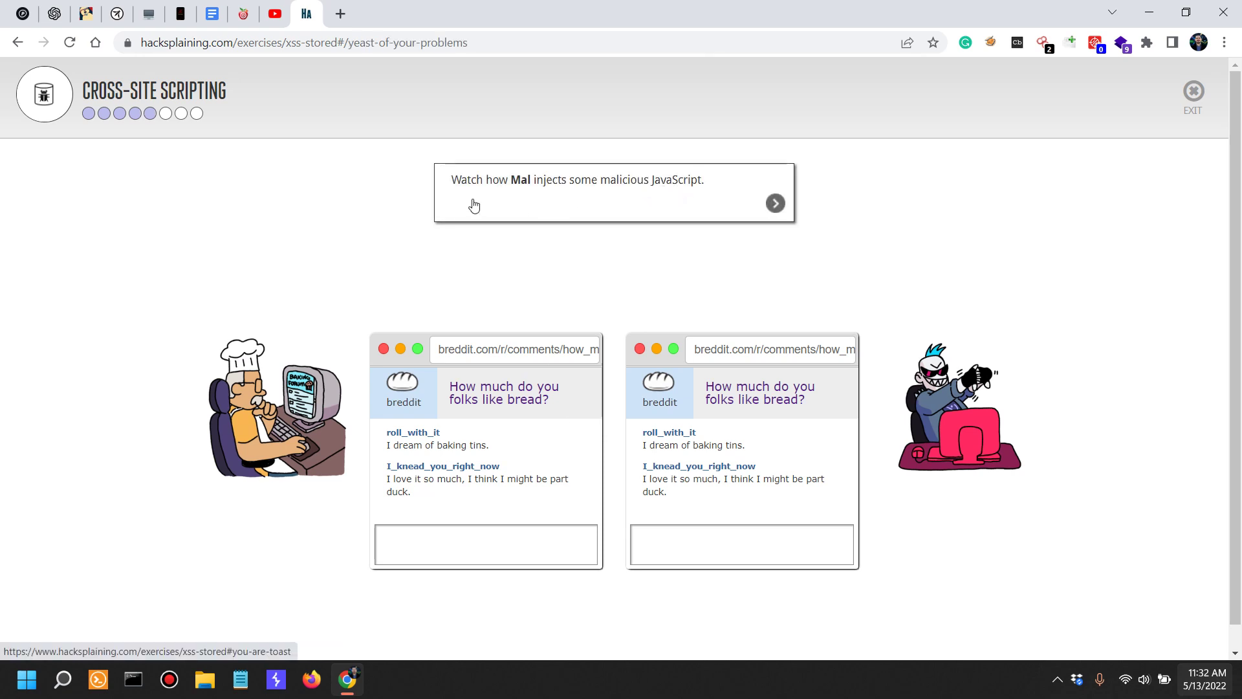
{"action": "left_click", "coordinate": [149, 114]}
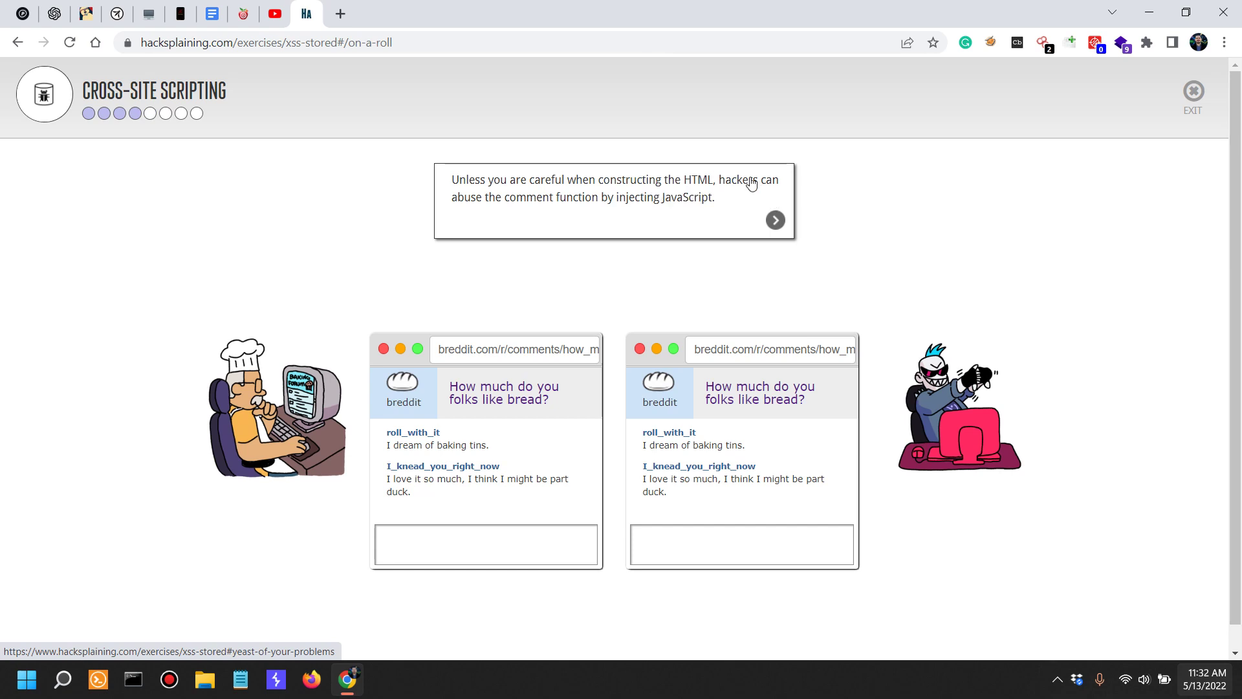
{"action": "left_click", "coordinate": [776, 228]}
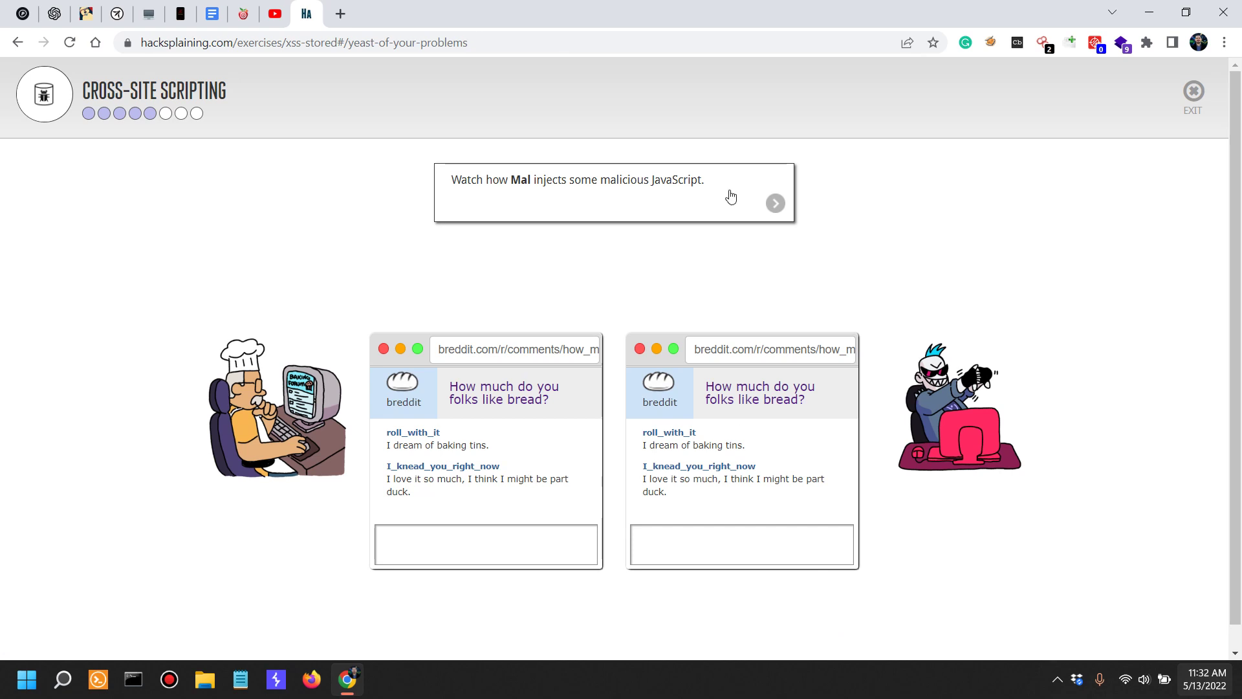
- Play Mal's injection demo, select the croissant insult alert text, then dismiss the alert
{"action": "left_click", "coordinate": [775, 202]}
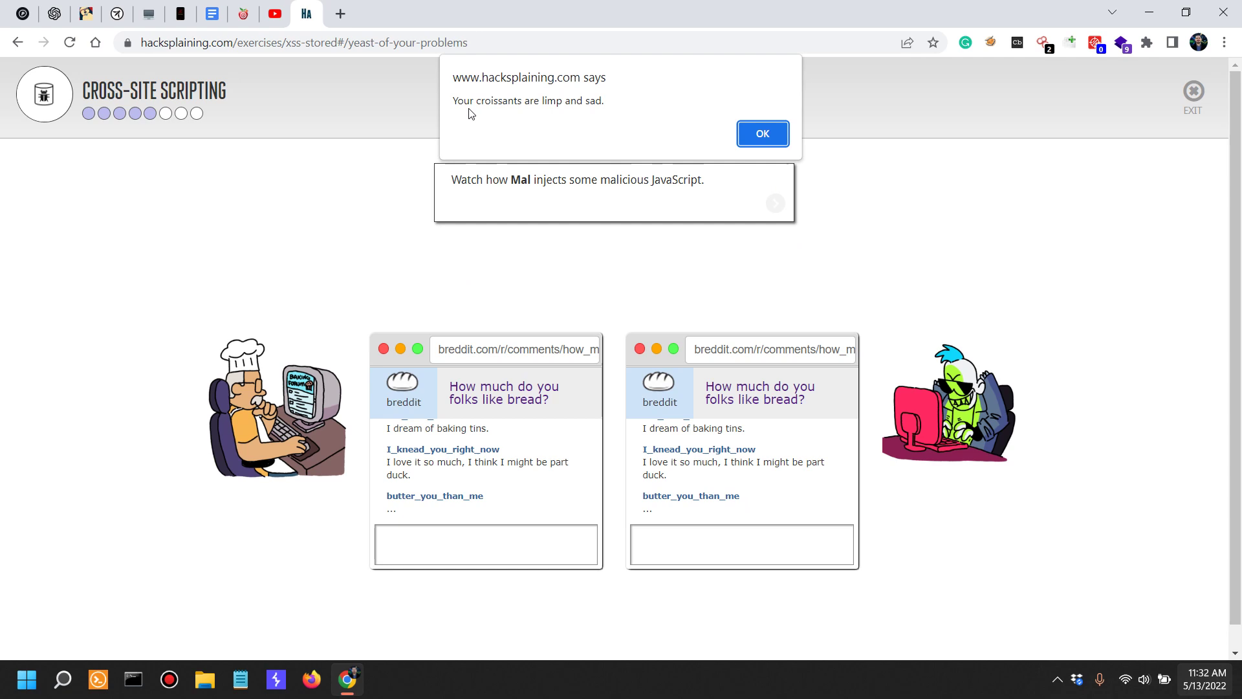
{"action": "left_click_drag", "start_coordinate": [453, 105], "coordinate": [627, 108]}
{"action": "left_click", "coordinate": [593, 104]}
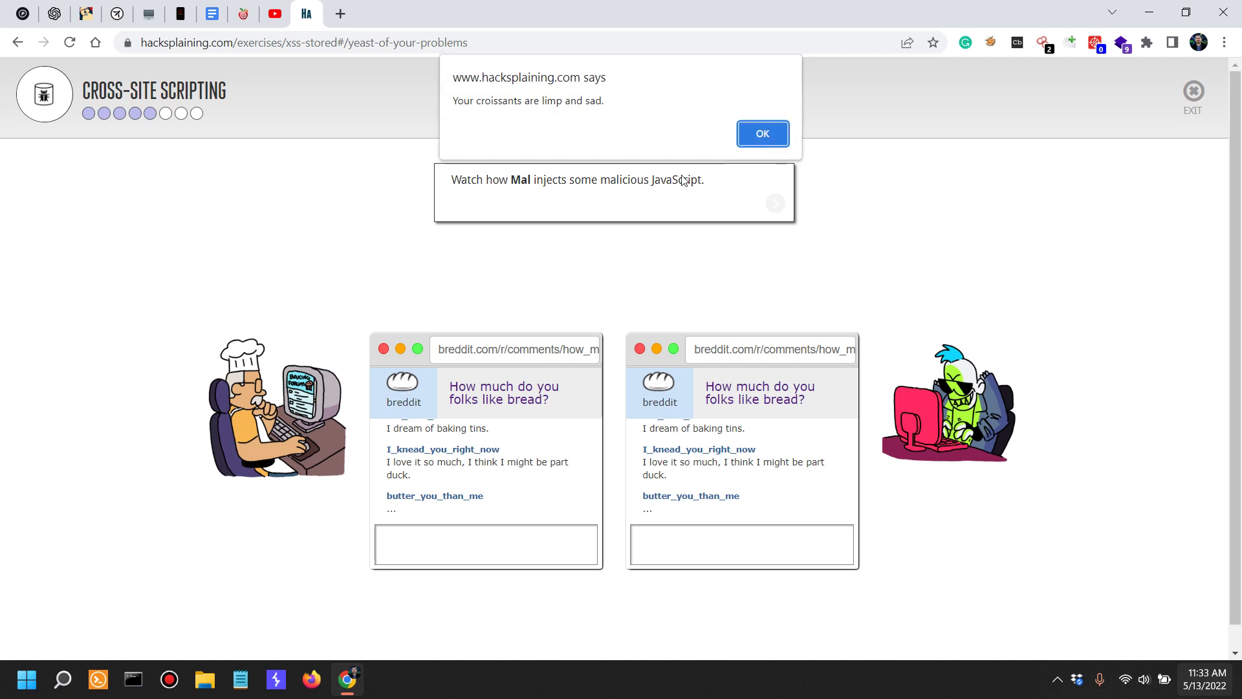
{"action": "left_click", "coordinate": [762, 135]}
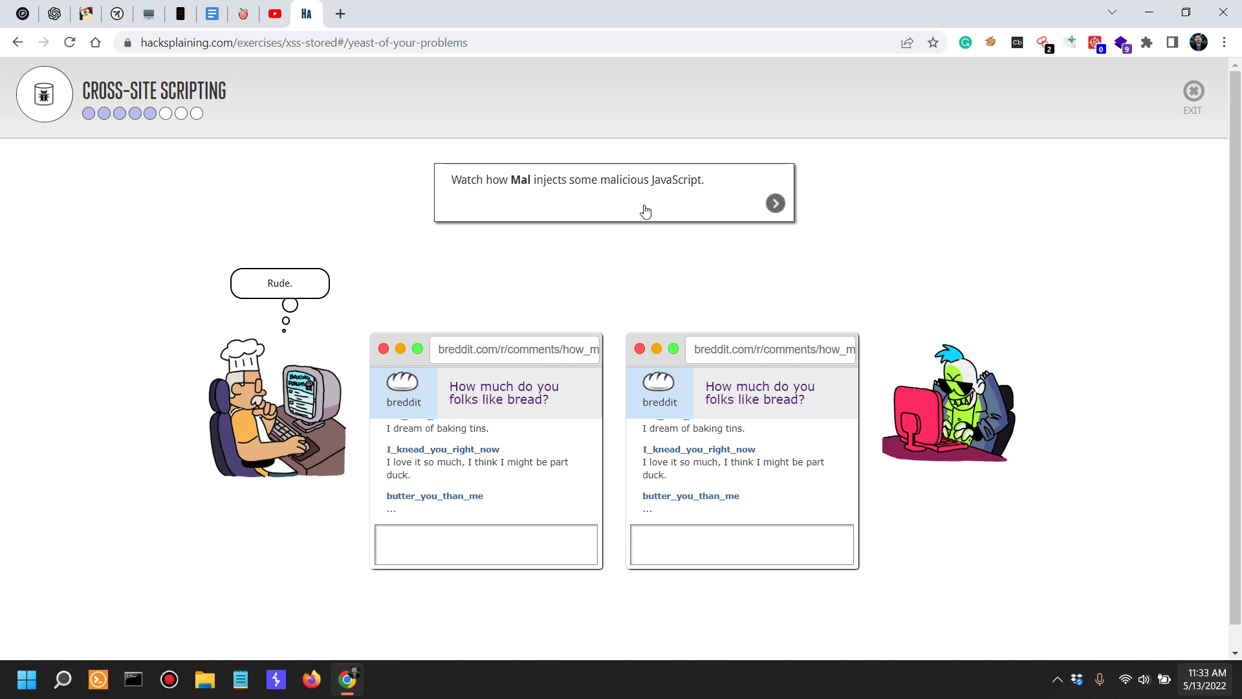
- Play the haxxed.com cookie-theft demo and continue to the 'Now you try' upvote() step
{"action": "left_click", "coordinate": [776, 203]}
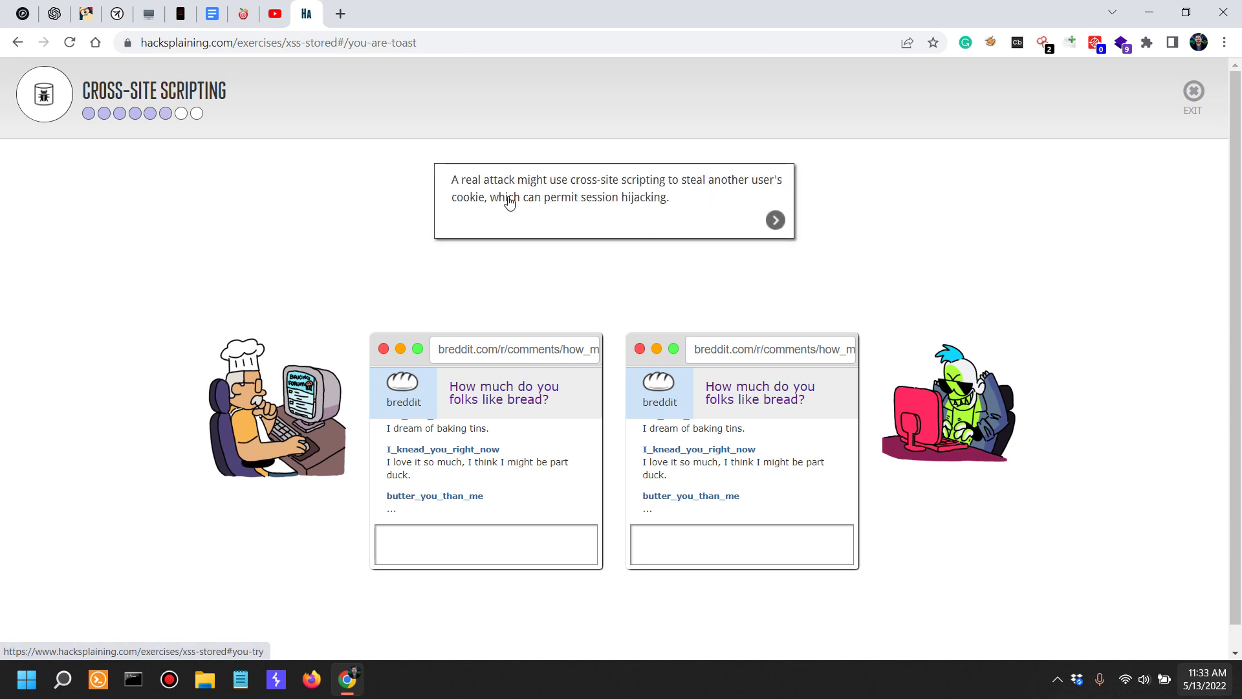
{"action": "left_click", "coordinate": [775, 220]}
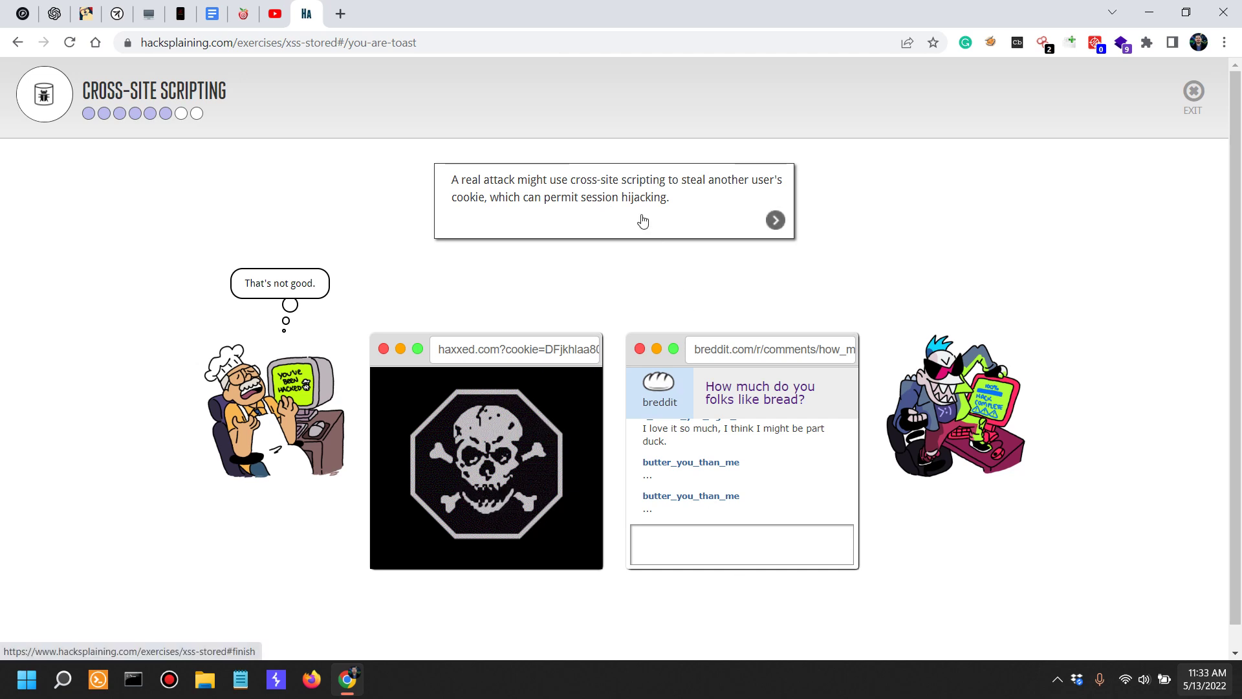
{"action": "left_click", "coordinate": [775, 220]}
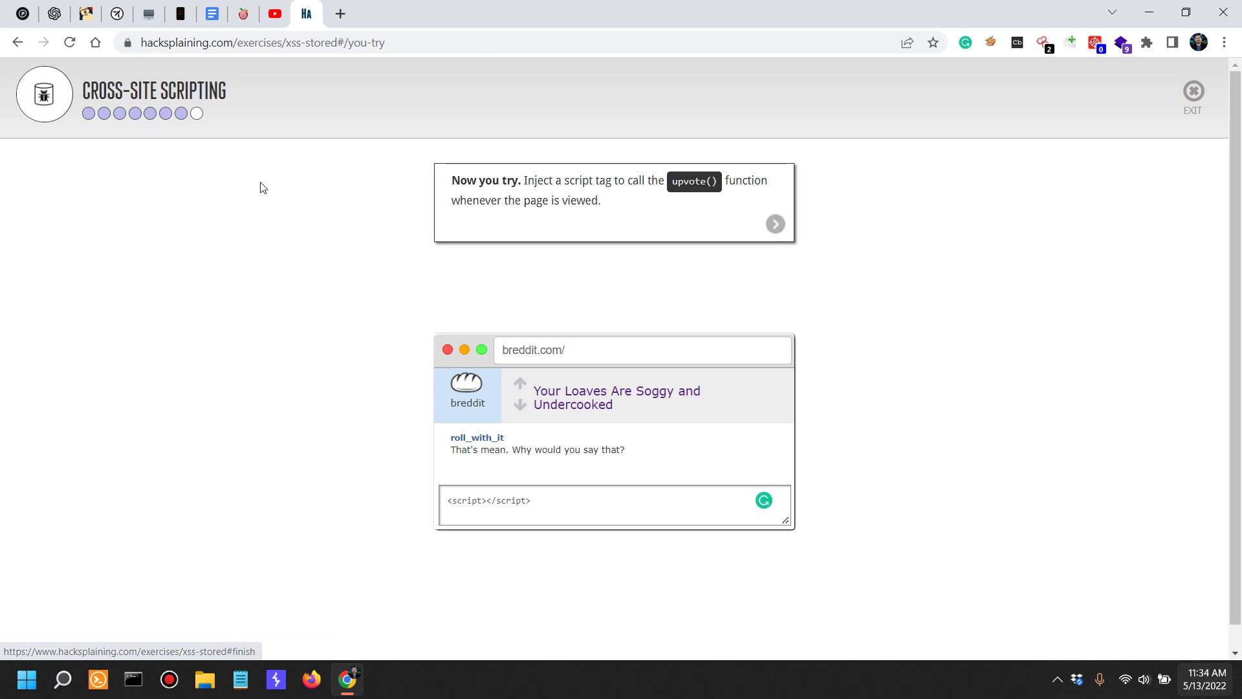
- Replay Mal's injection, dismiss the croissant alert, and rewatch the cookie theft to haxxed.com
{"action": "left_click", "coordinate": [19, 44]}
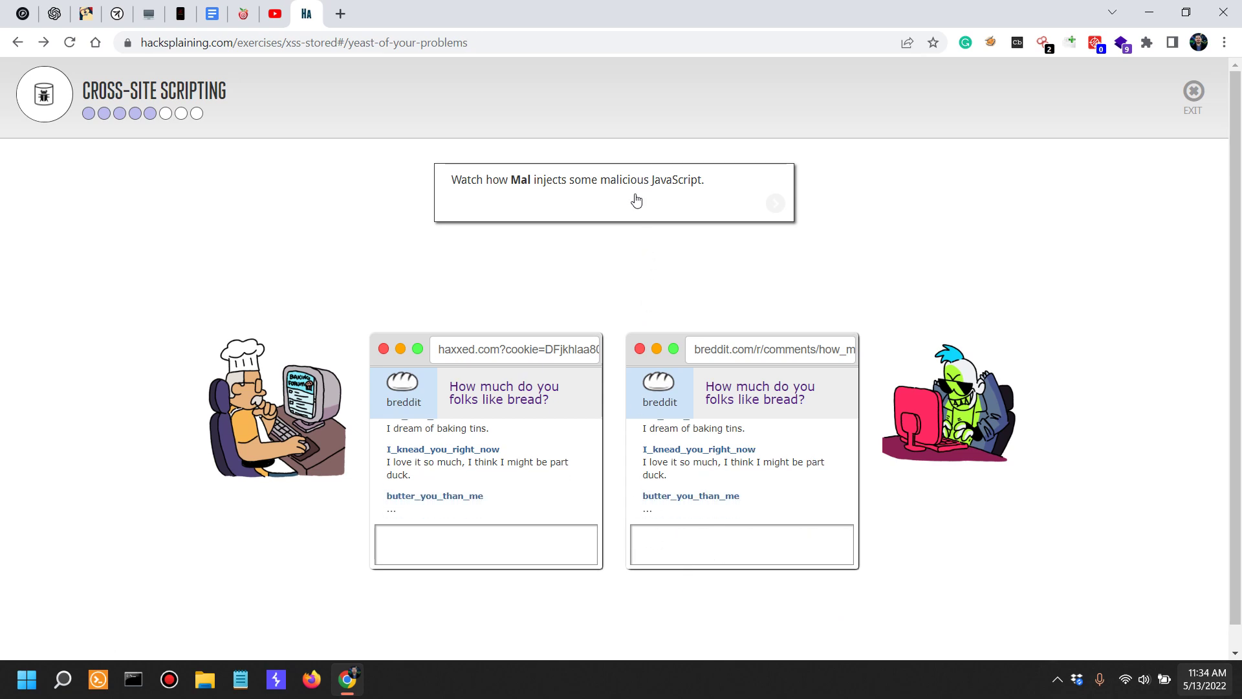
{"action": "left_click", "coordinate": [767, 132]}
{"action": "left_click", "coordinate": [696, 215]}
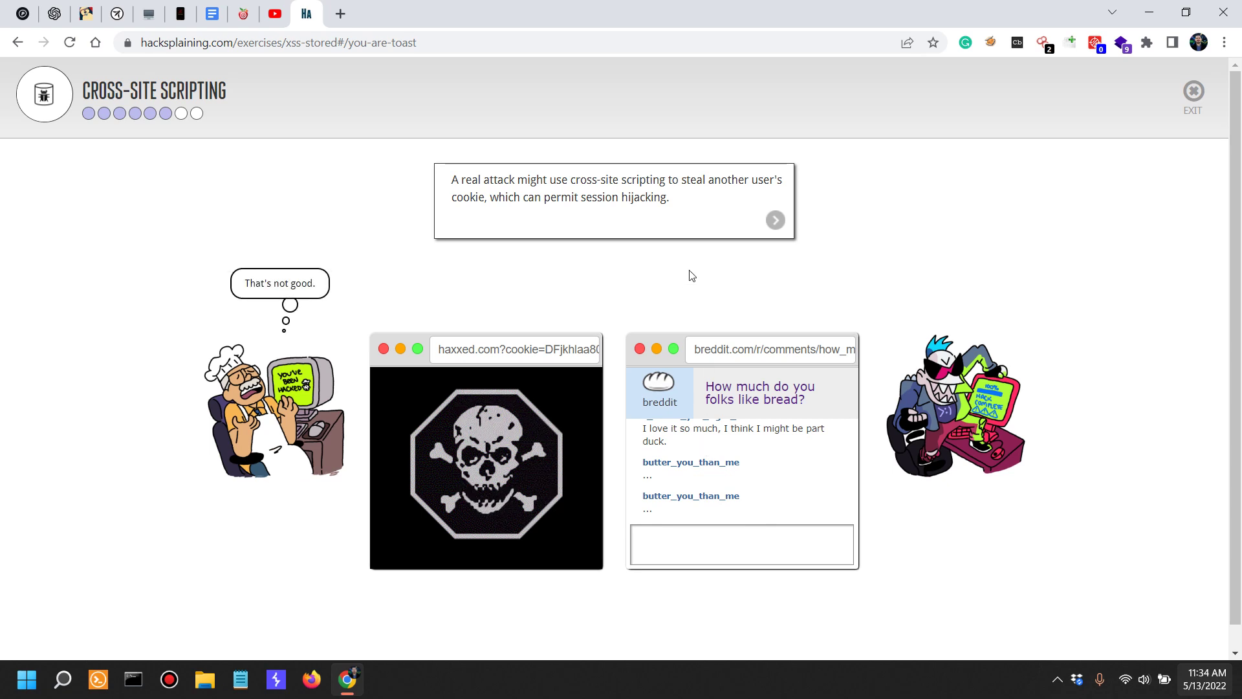
- Type 'window.location' in the comment box, check Mal's script in the demo, then return
{"action": "left_click", "coordinate": [775, 220]}
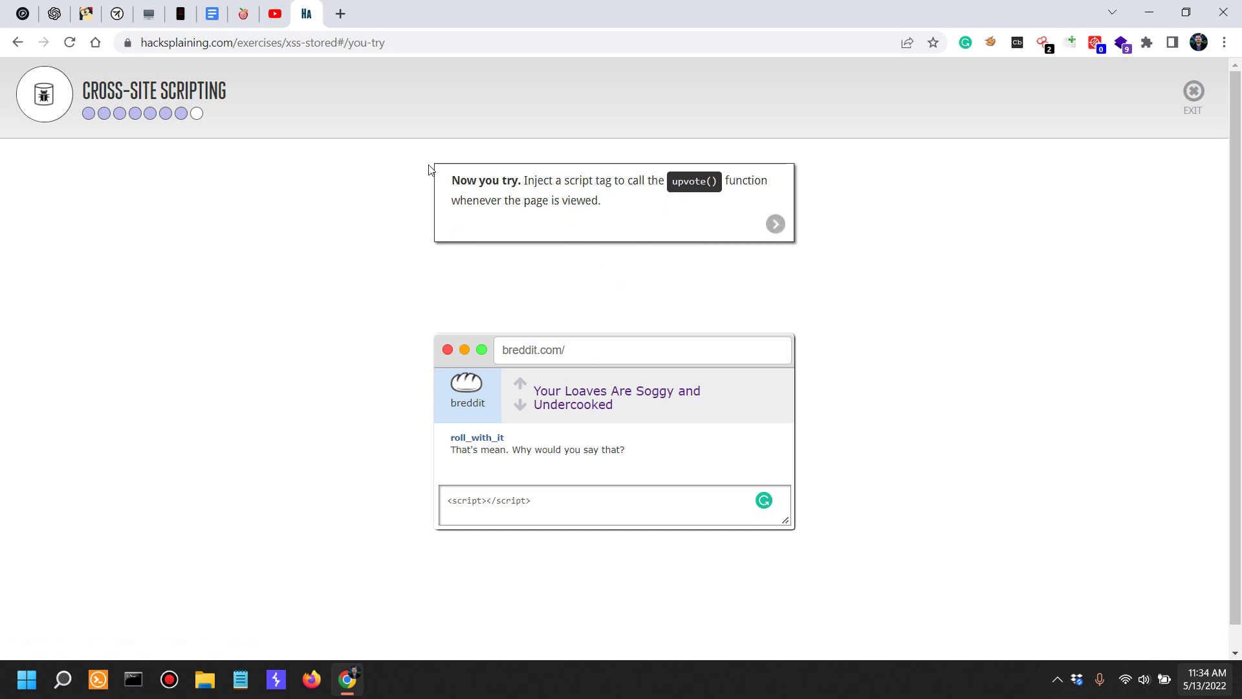
{"action": "type", "text": "window.location"}
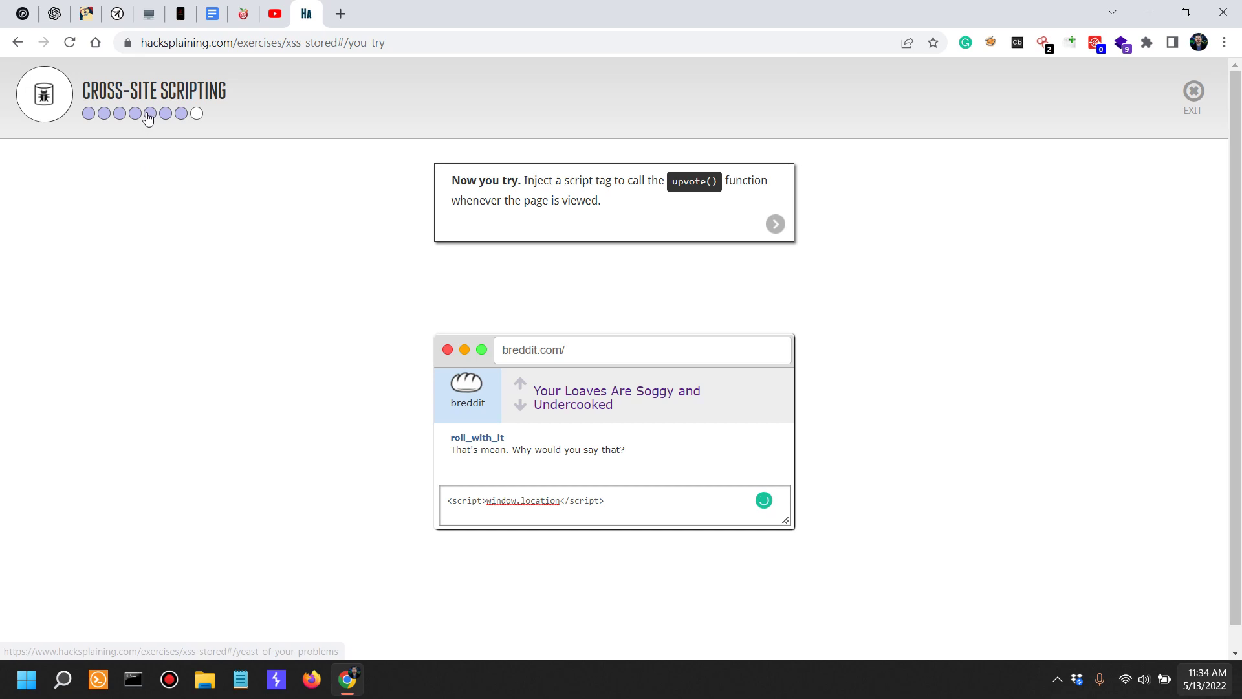
{"action": "left_click", "coordinate": [13, 42]}
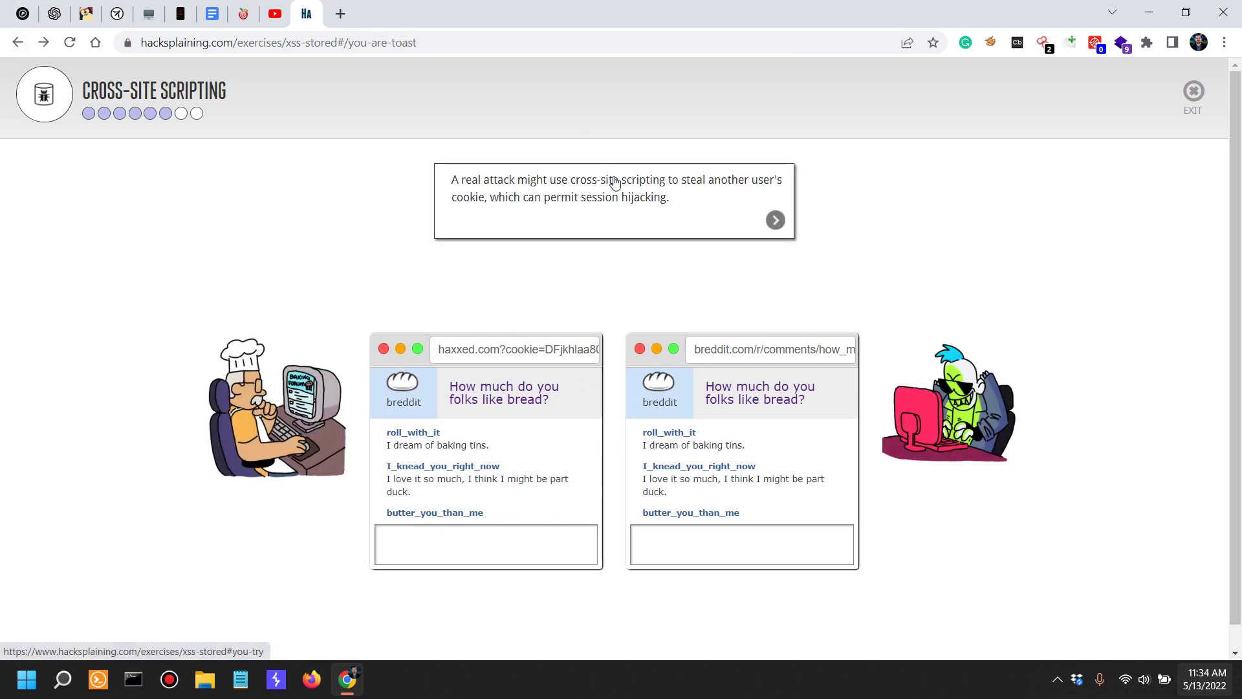
{"action": "double_click", "coordinate": [692, 536]}
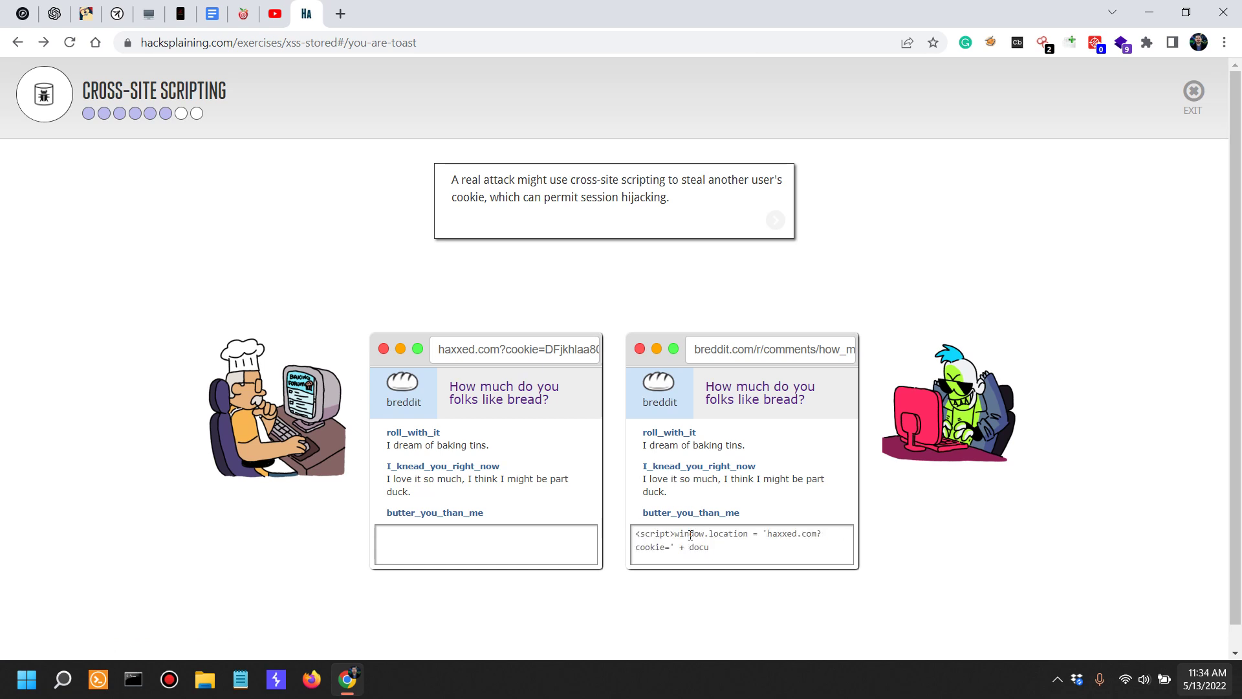
{"action": "triple_click", "coordinate": [691, 536]}
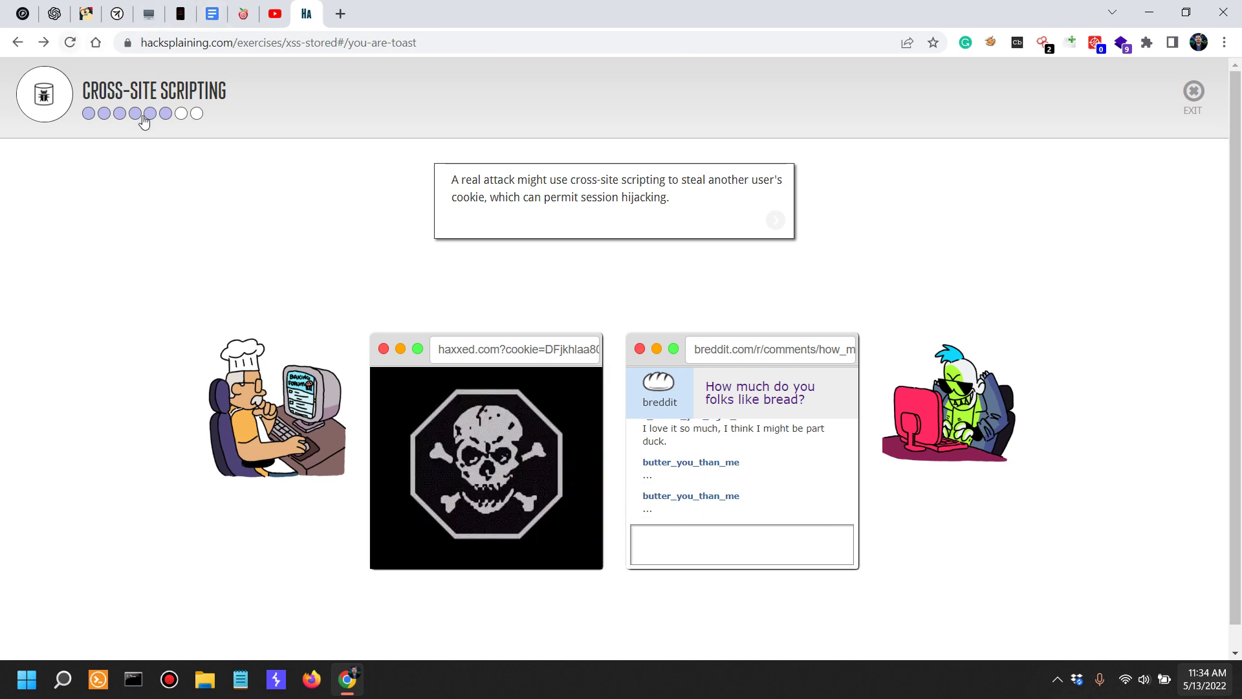
{"action": "left_click", "coordinate": [775, 222]}
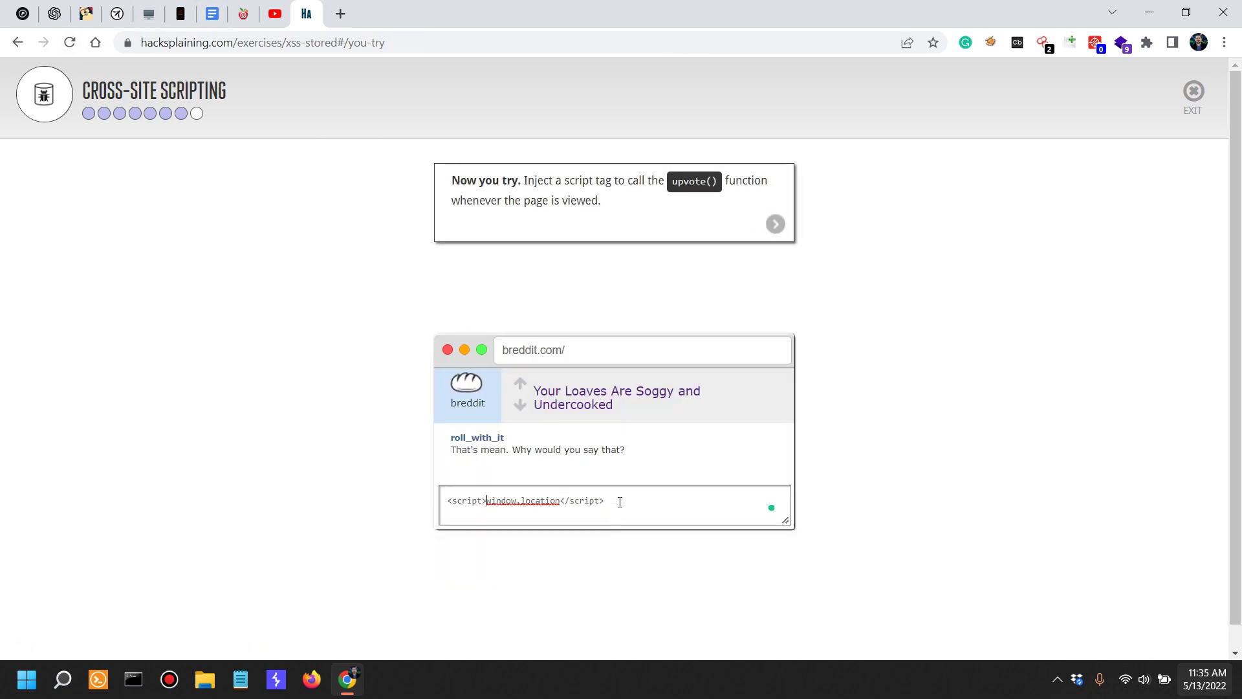
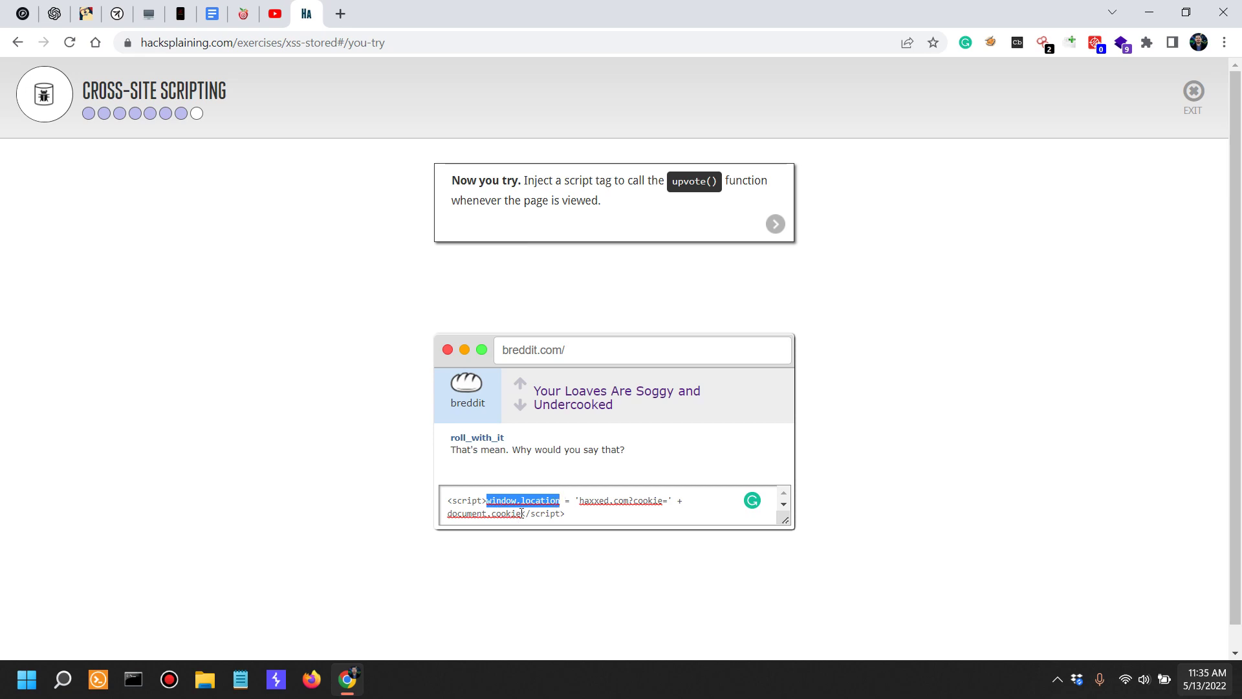
{"action": "left_click", "coordinate": [590, 495]}
{"action": "left_click_drag", "start_coordinate": [579, 508], "coordinate": [633, 492]}
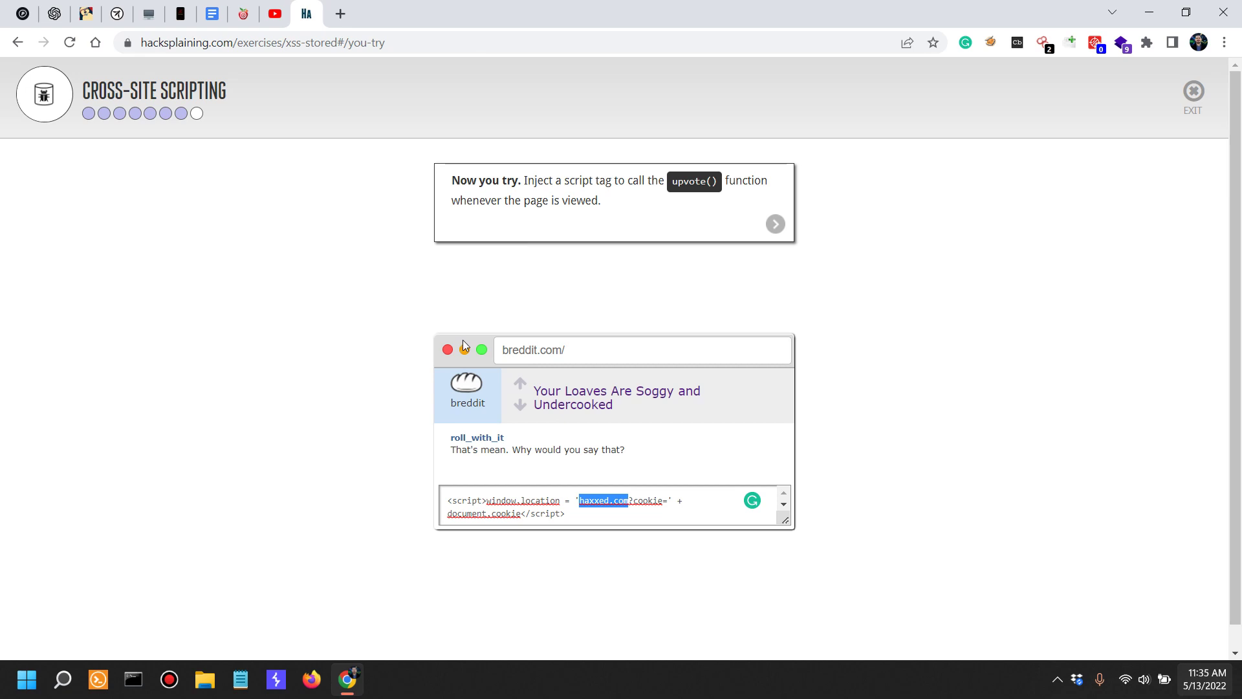
{"action": "left_click", "coordinate": [603, 504]}
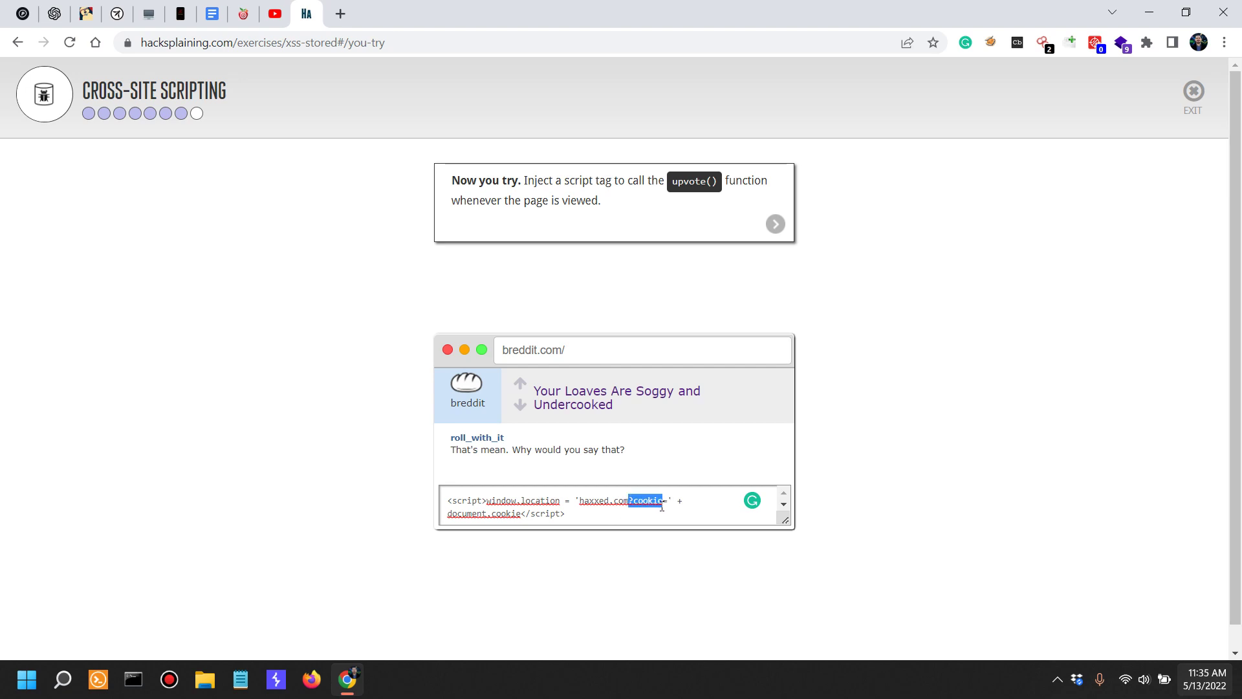
{"action": "left_click", "coordinate": [641, 504]}
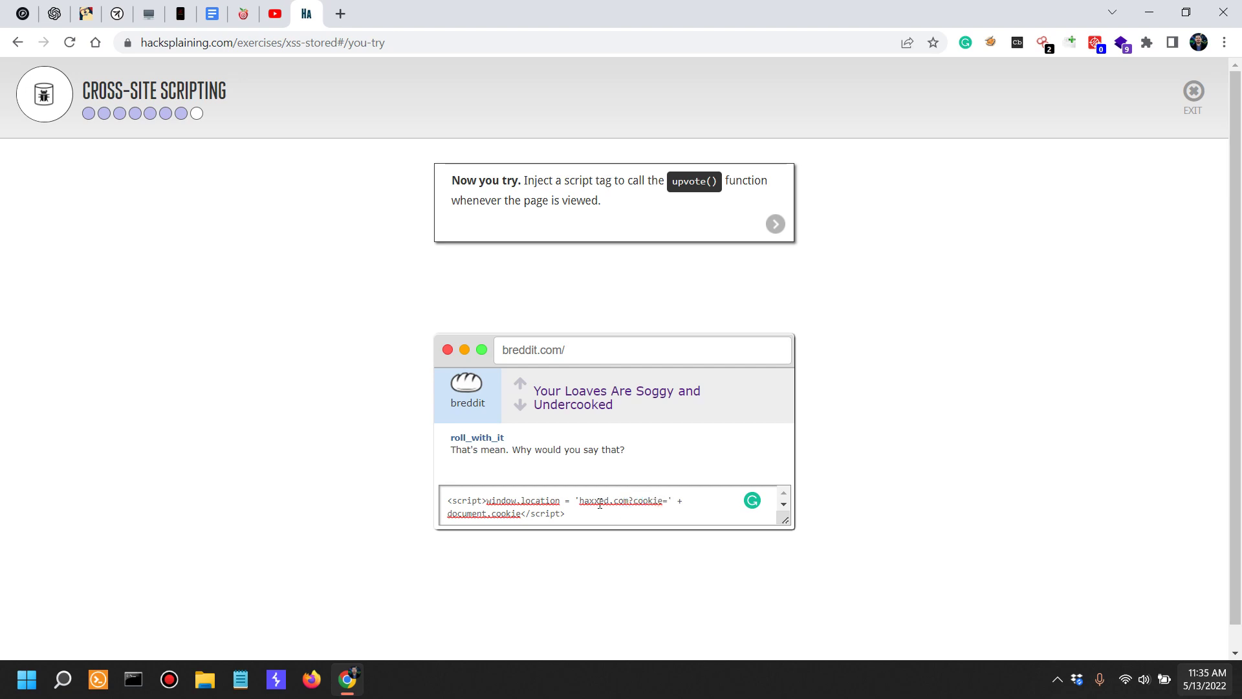
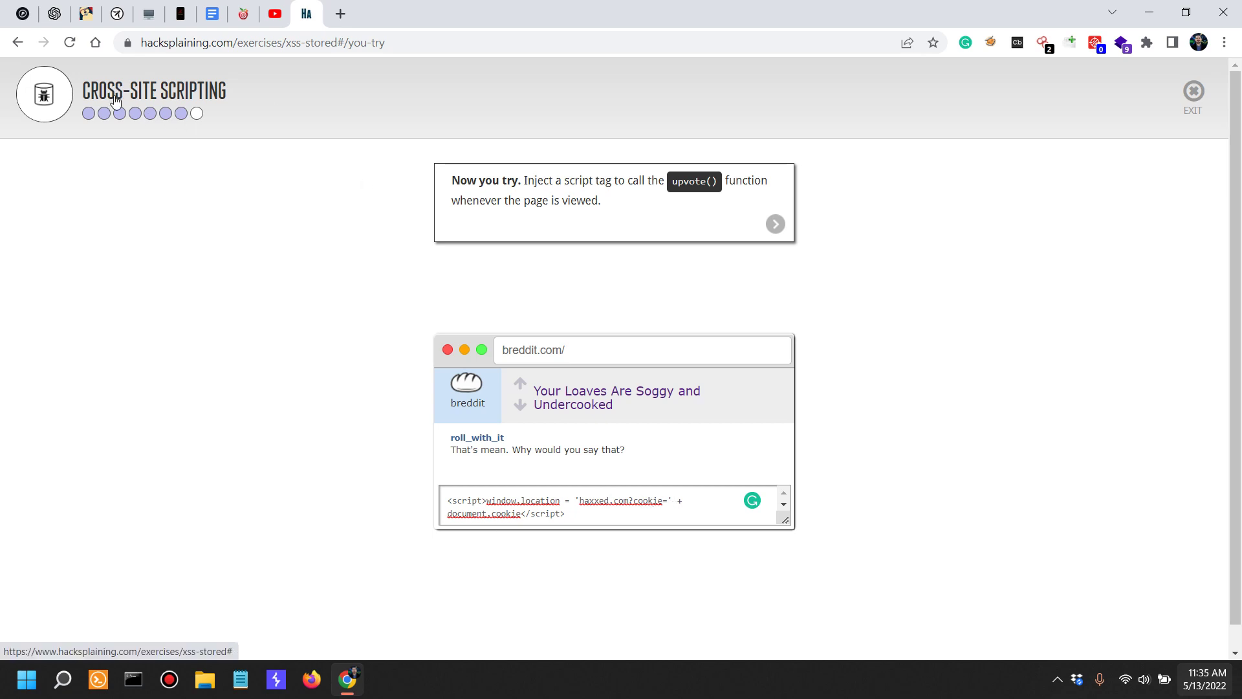
- Replay the cookie-stealing demo, highlight the stolen cookie in the attacker's URL, then move to the upvote() challenge
{"action": "key", "text": "Return"}
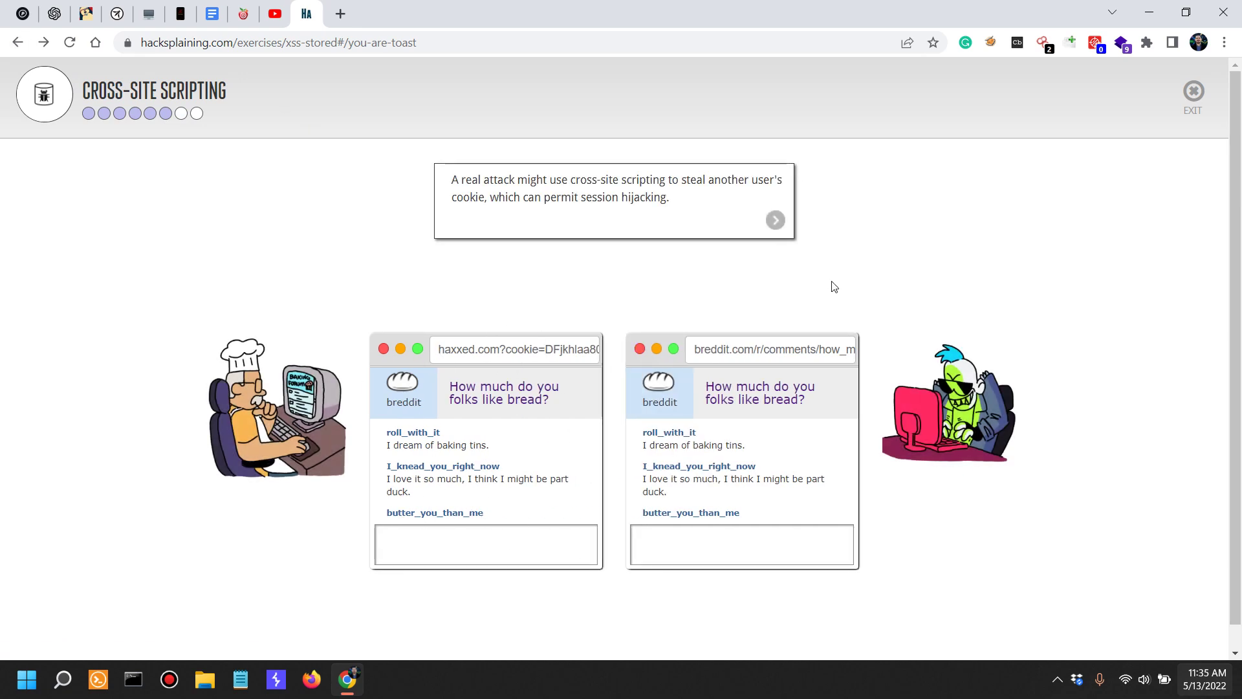
{"action": "left_click", "coordinate": [775, 220]}
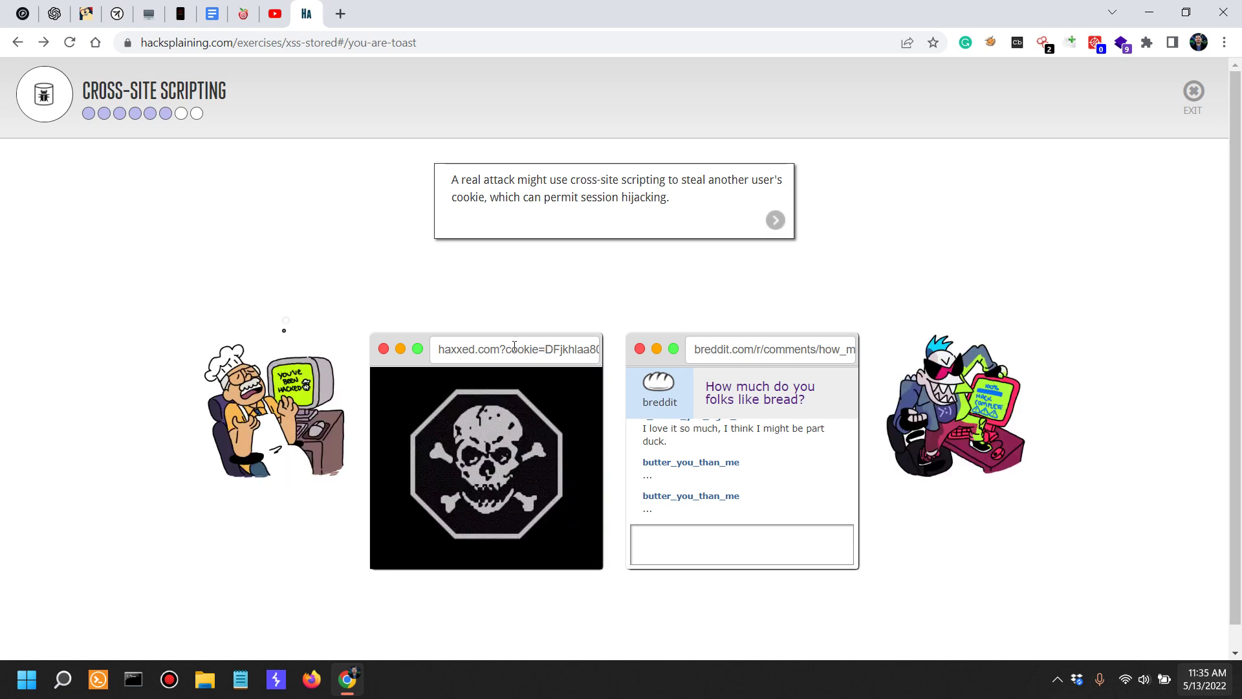
{"action": "left_click_drag", "start_coordinate": [553, 349], "coordinate": [475, 350]}
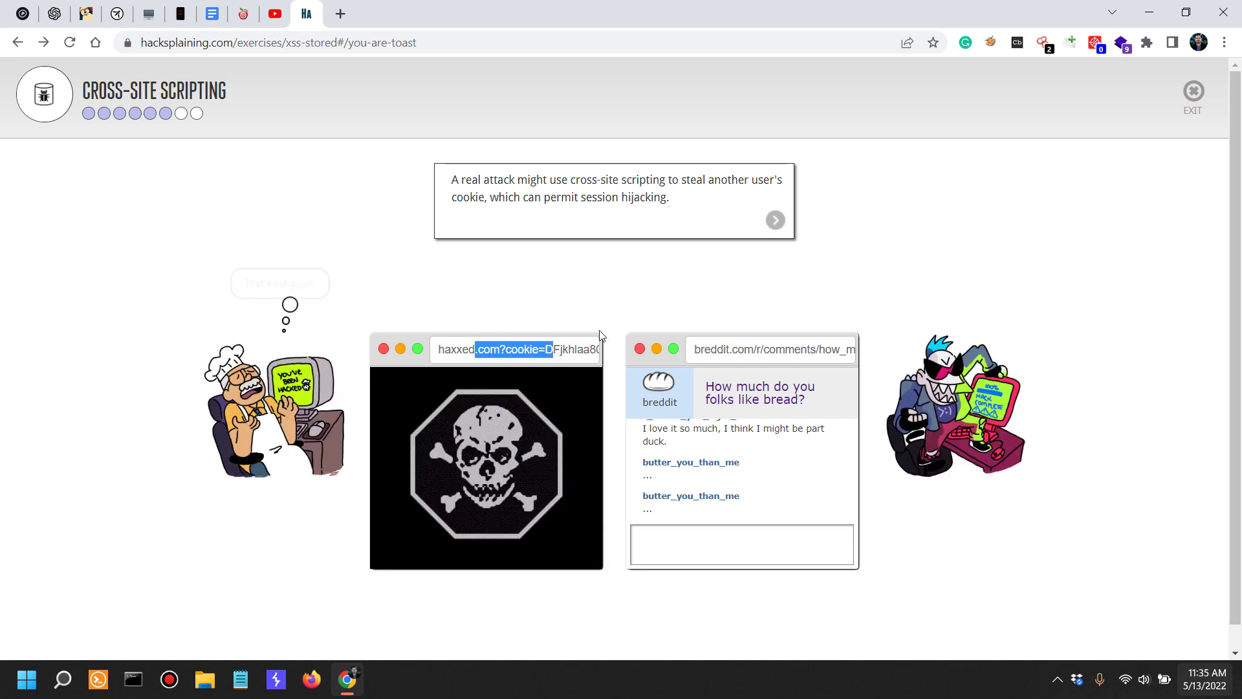
{"action": "left_click", "coordinate": [774, 220]}
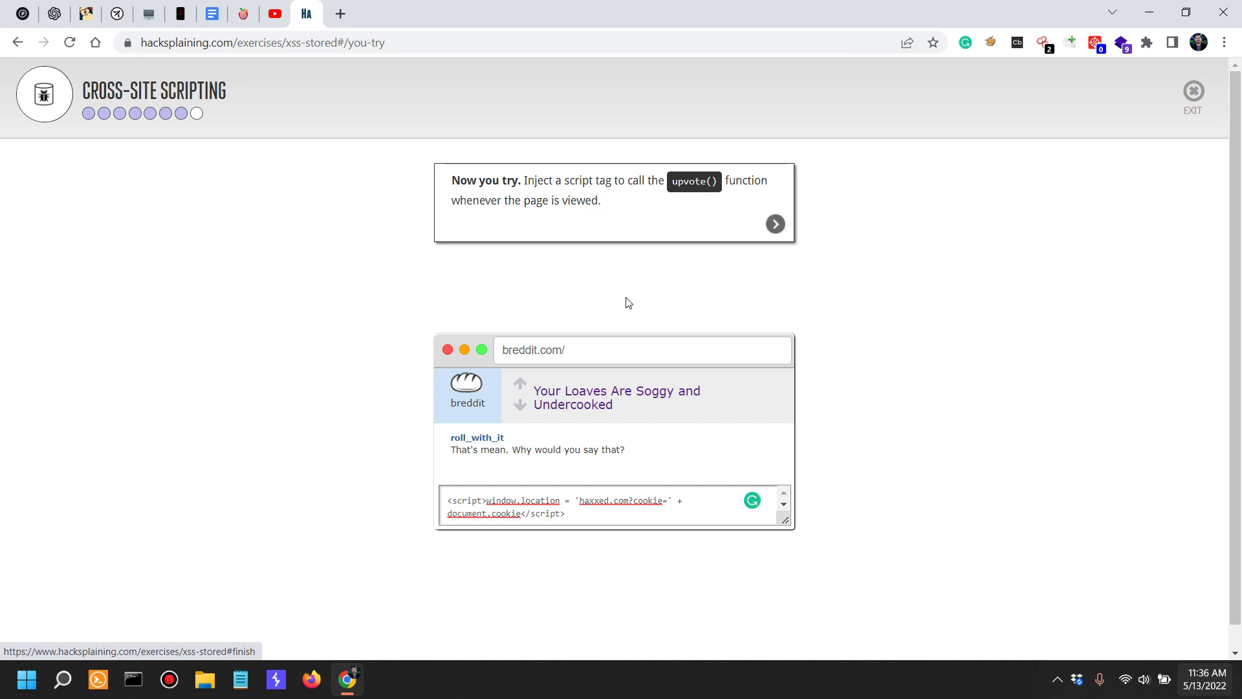
- Replace the comment's prefilled script with <script>upvote()</script>
{"action": "key", "text": "ctrl+a"}
{"action": "key", "text": "BackSpace"}
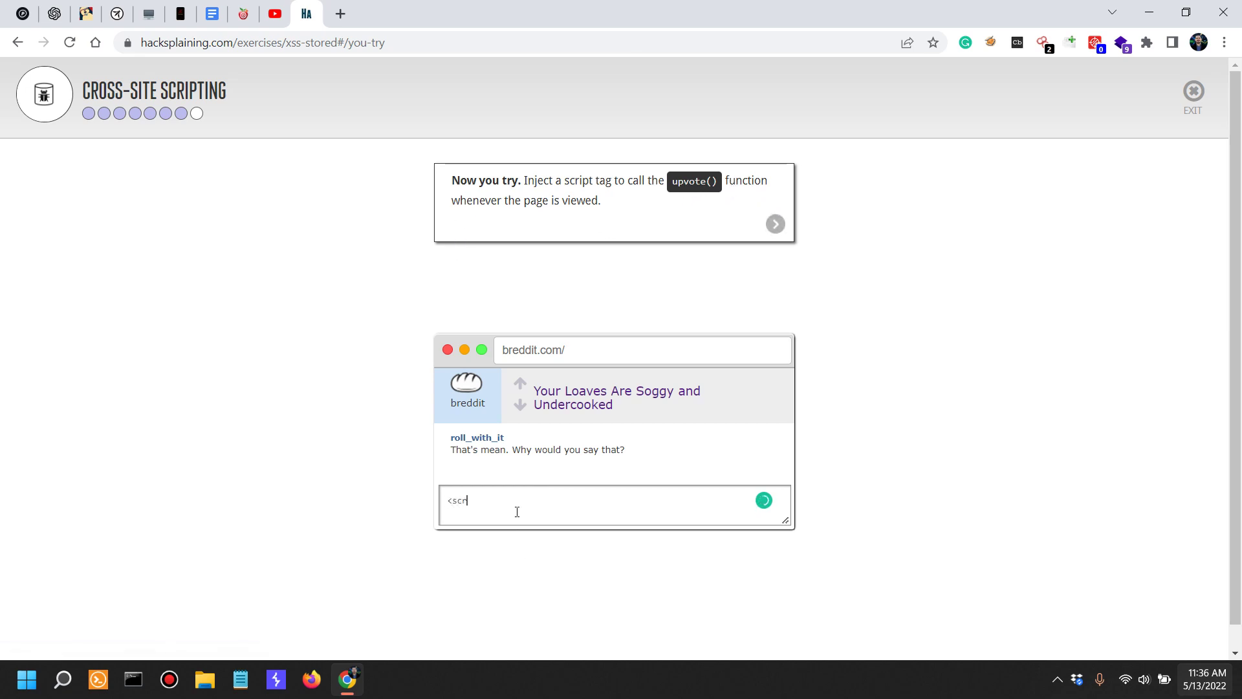
{"action": "type", "text": "ipt"}
{"action": "type", "text": ">upt"}
{"action": "type", "text": "ote()</script>"}
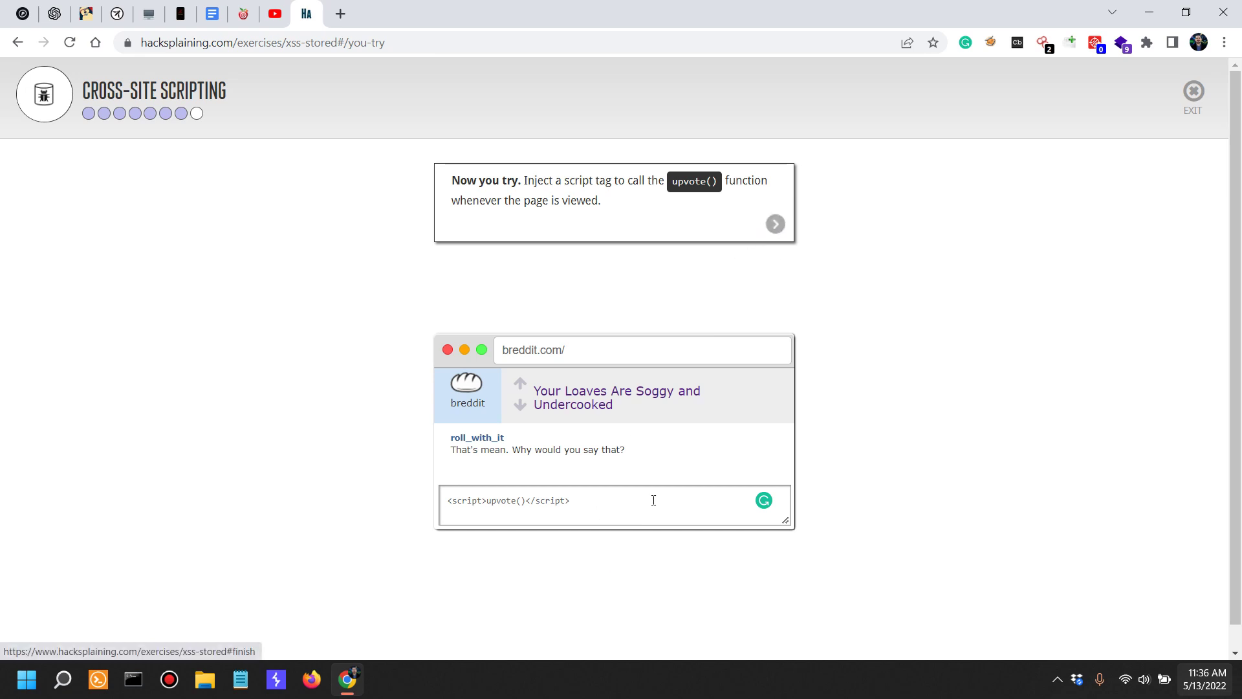
- Post the upvote script comment, advance to the lesson's finish screen, and open Bandicam from the tray
{"action": "key", "text": "Return"}
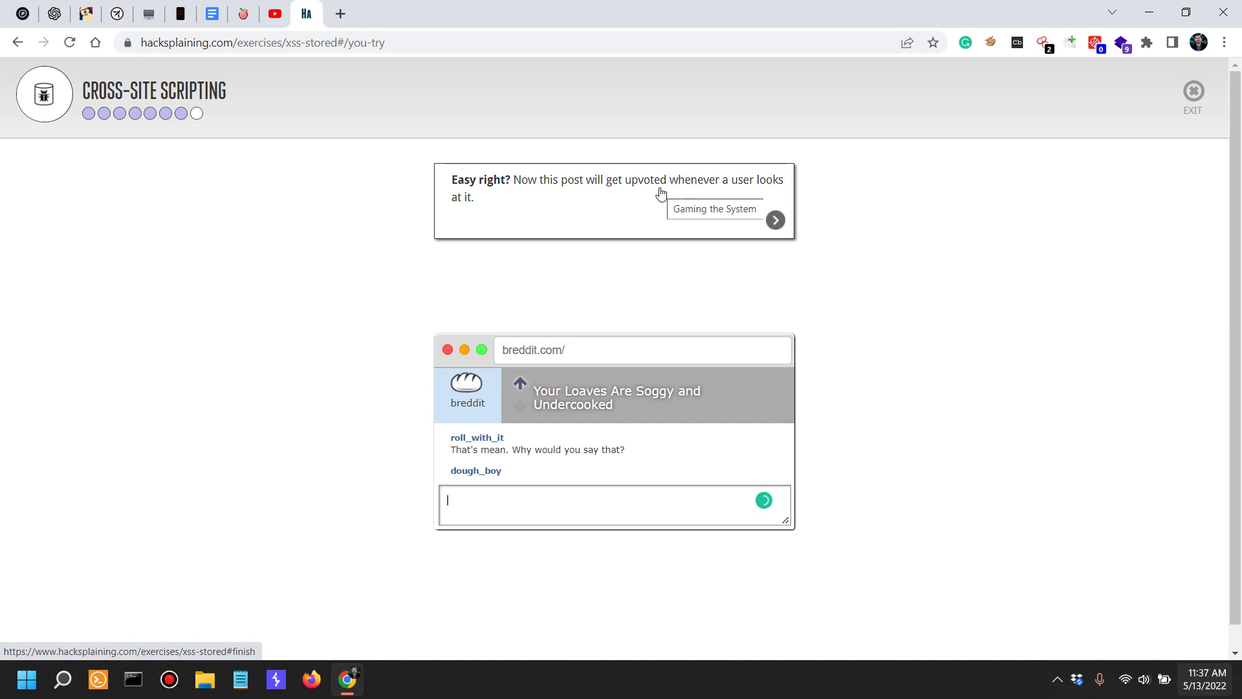
{"action": "left_click", "coordinate": [774, 221]}
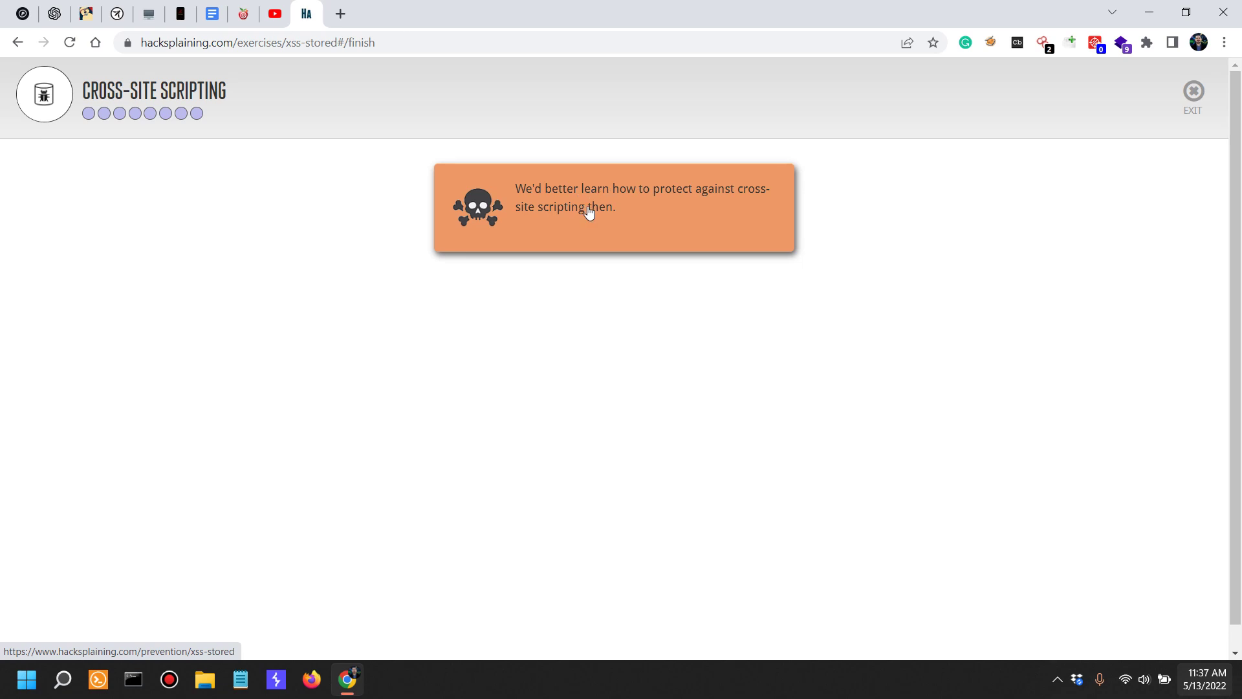
{"action": "left_click", "coordinate": [1057, 679]}
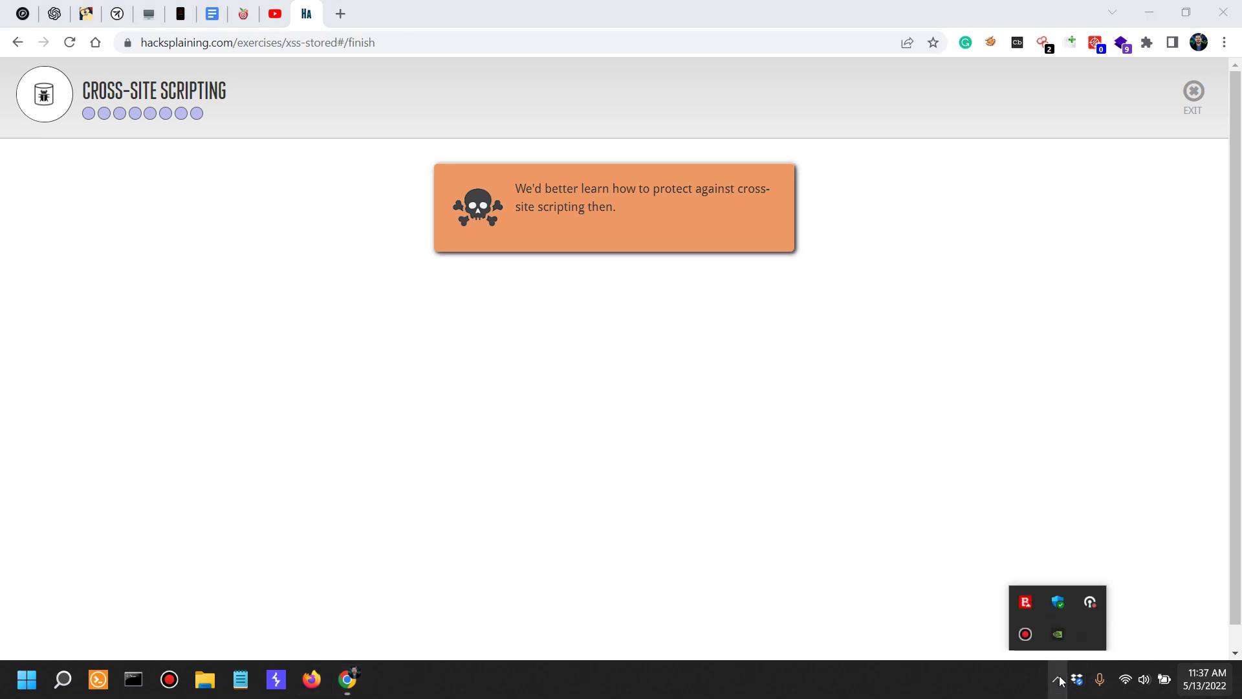
{"action": "left_click", "coordinate": [1029, 637]}
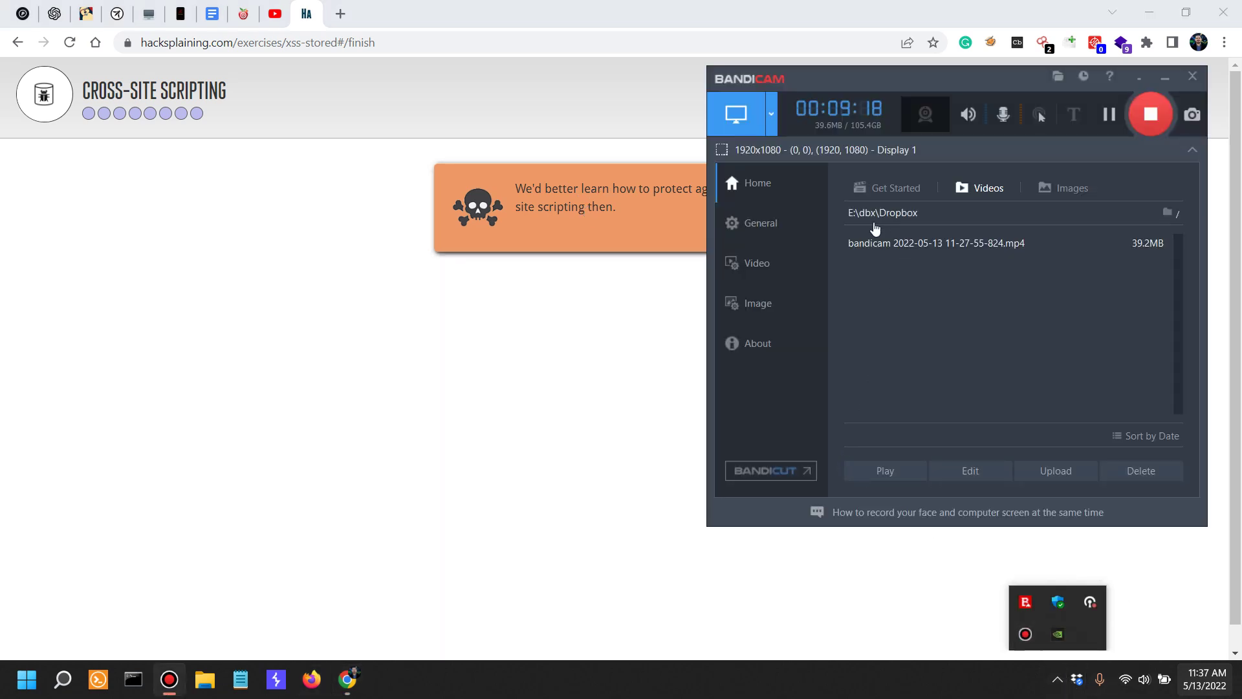